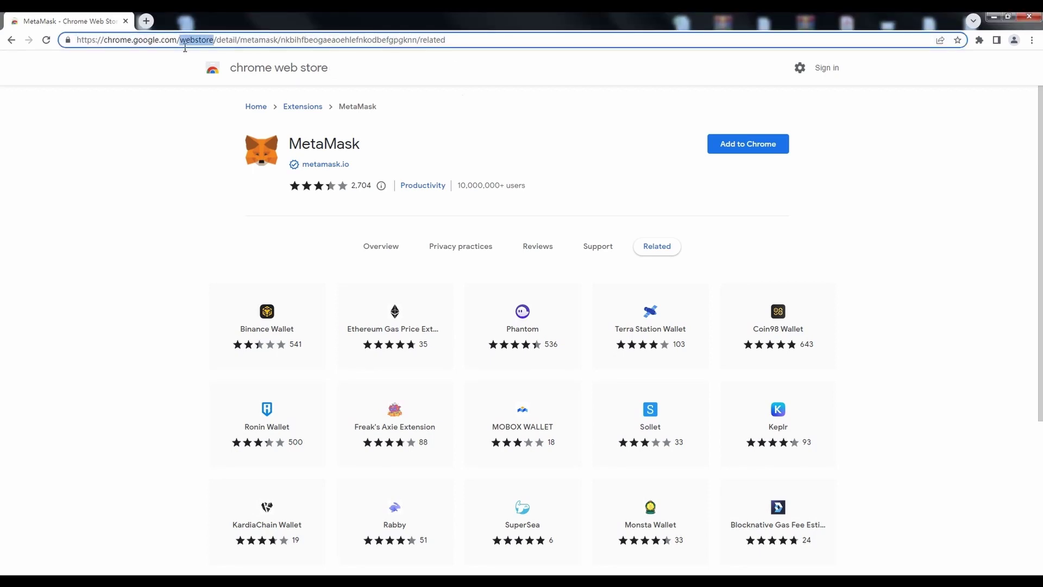
- Add MetaMask to Chrome from its Web Store page and accept the extension's permissions
{"action": "left_click", "coordinate": [600, 136]}
{"action": "left_click_drag", "start_coordinate": [307, 144], "coordinate": [380, 138]}
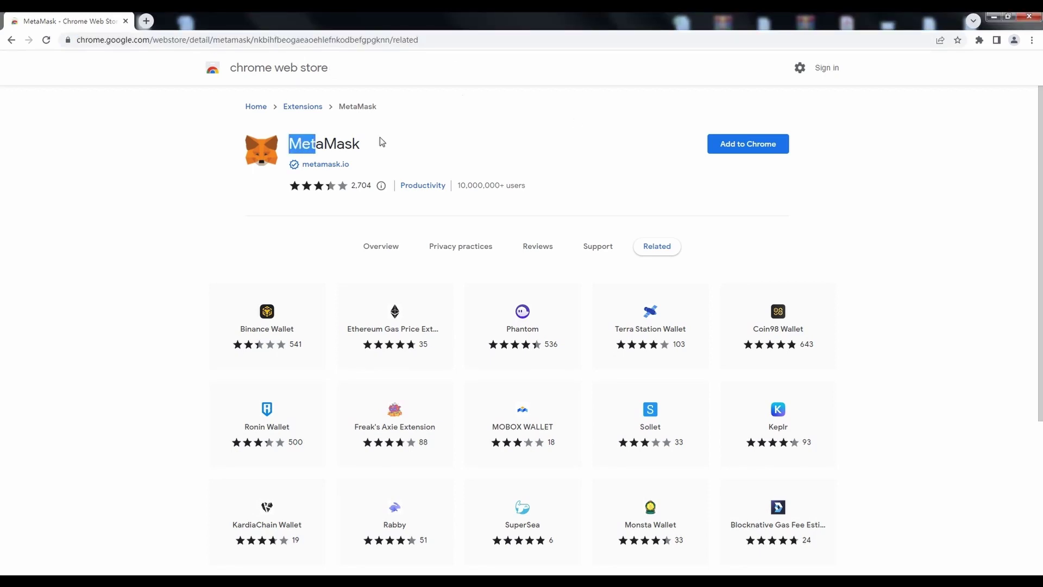
{"action": "left_click", "coordinate": [383, 136]}
{"action": "left_click", "coordinate": [711, 153]}
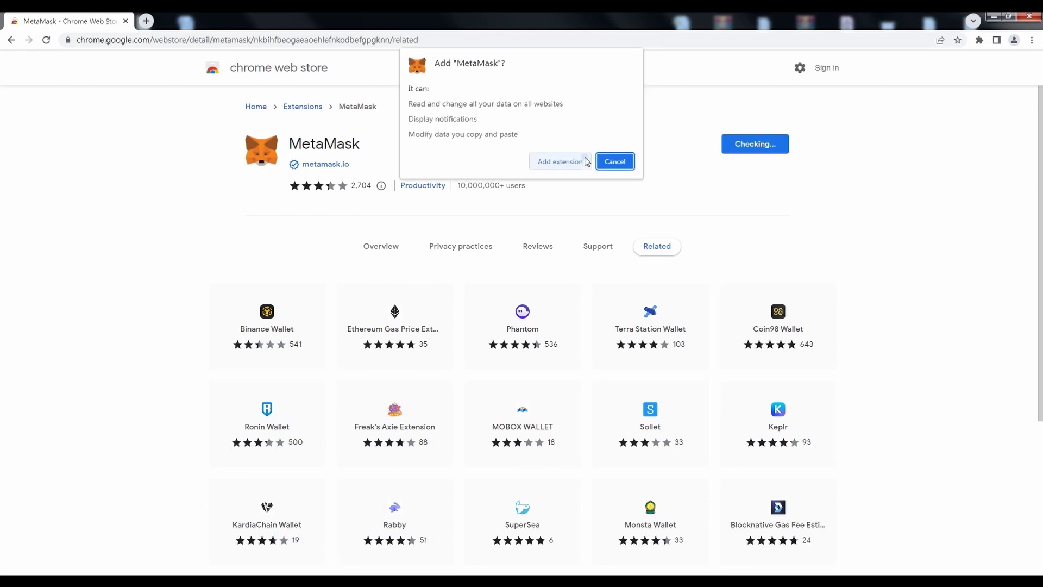
{"action": "left_click", "coordinate": [586, 161]}
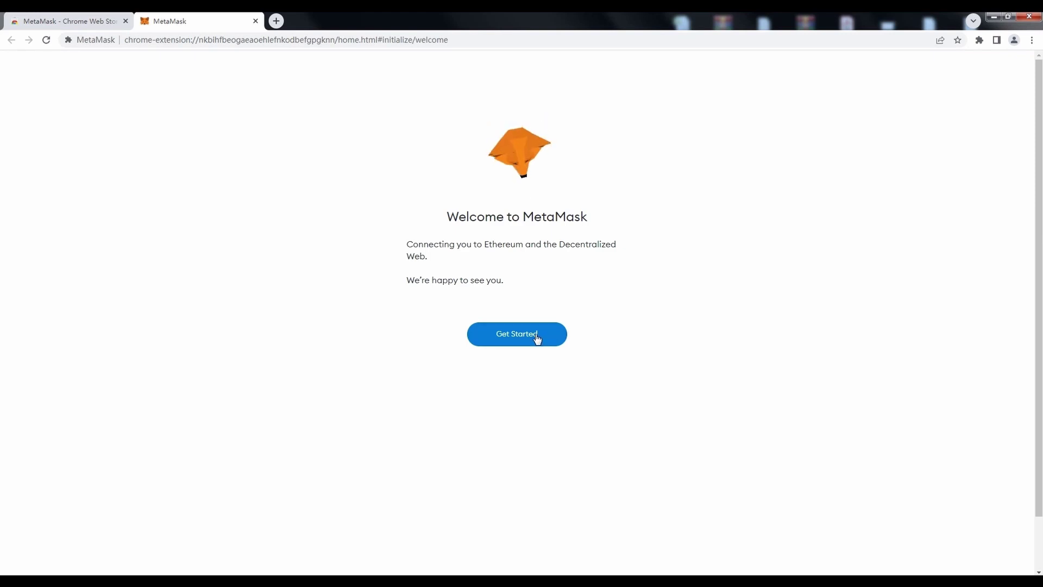
- Begin MetaMask setup, accept the improvement prompt, and choose to create a new wallet
{"action": "left_click", "coordinate": [537, 338]}
{"action": "left_click", "coordinate": [527, 355]}
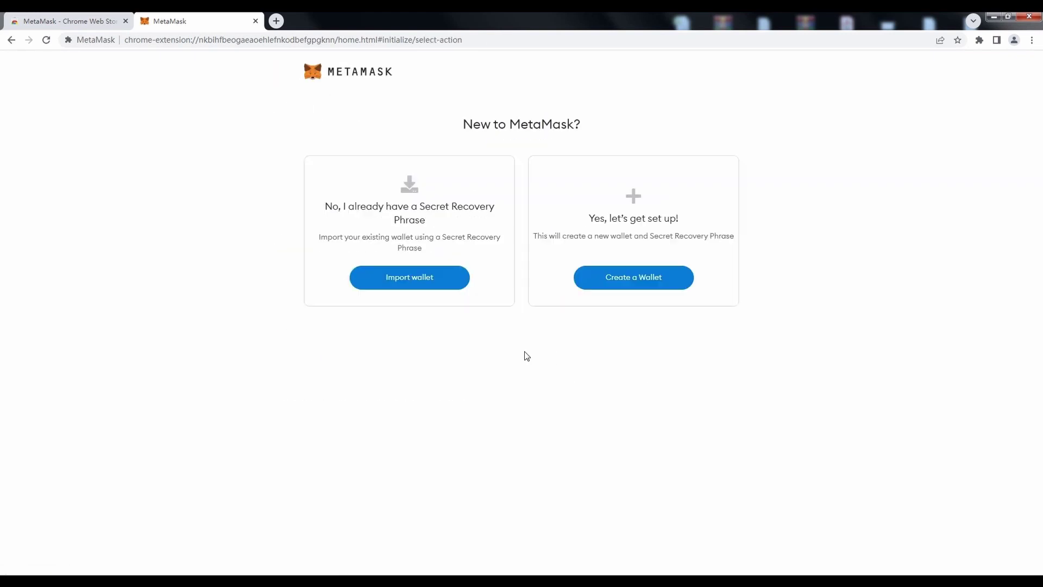
{"action": "left_click", "coordinate": [630, 283]}
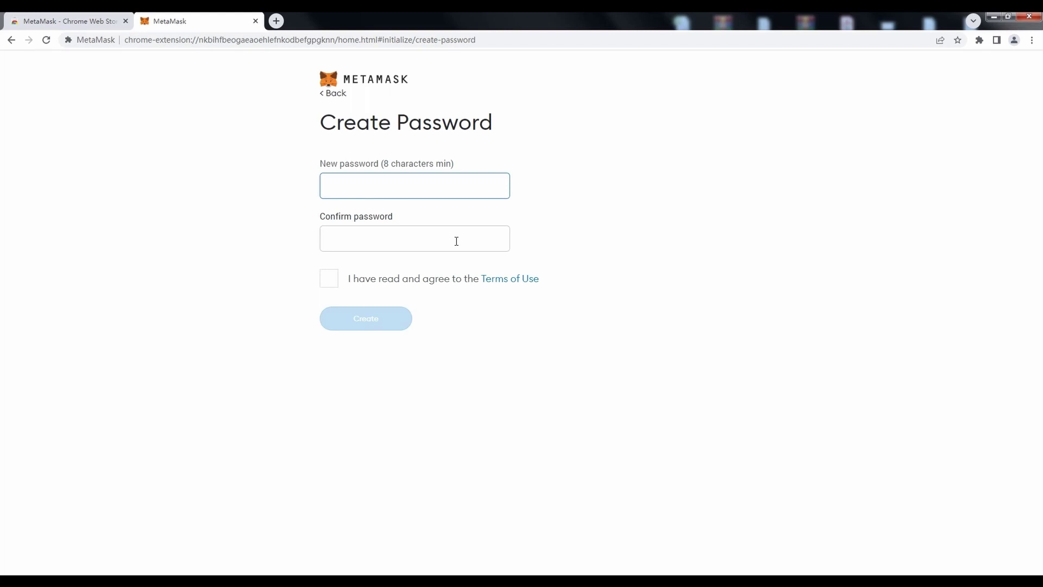
- Enter and confirm the wallet password, accept the Terms of Use, and create the wallet
{"action": "type", "text": "••••••••"}
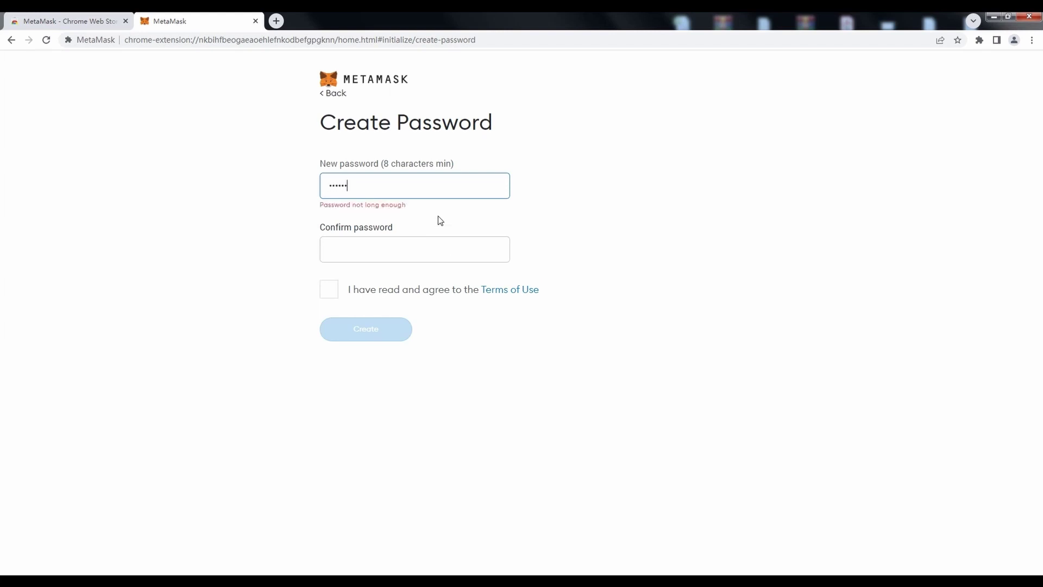
{"action": "type", "text": "•••"}
{"action": "key", "text": "Tab"}
{"action": "type", "text": "••••"}
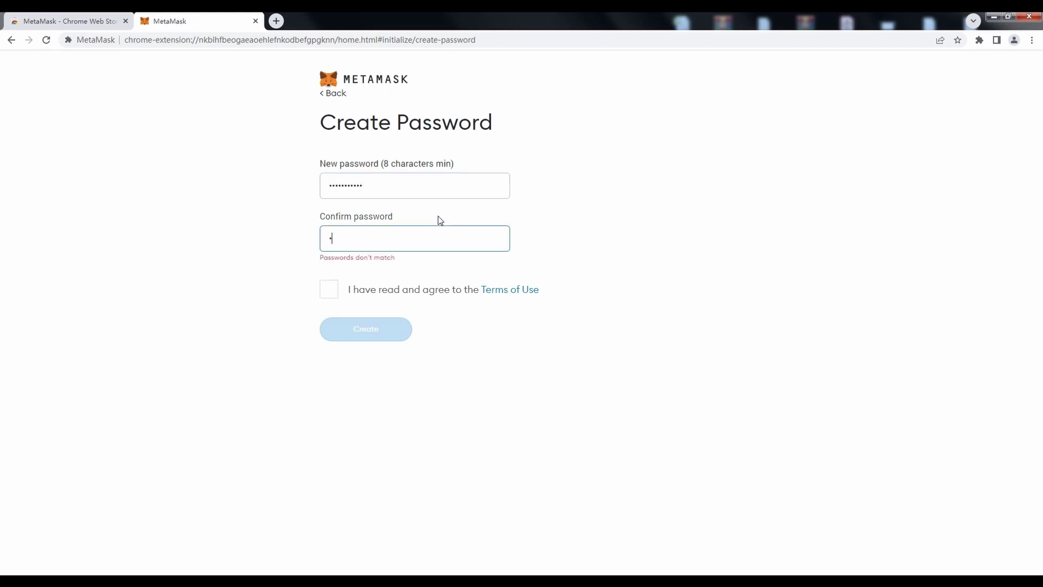
{"action": "type", "text": "•••••••"}
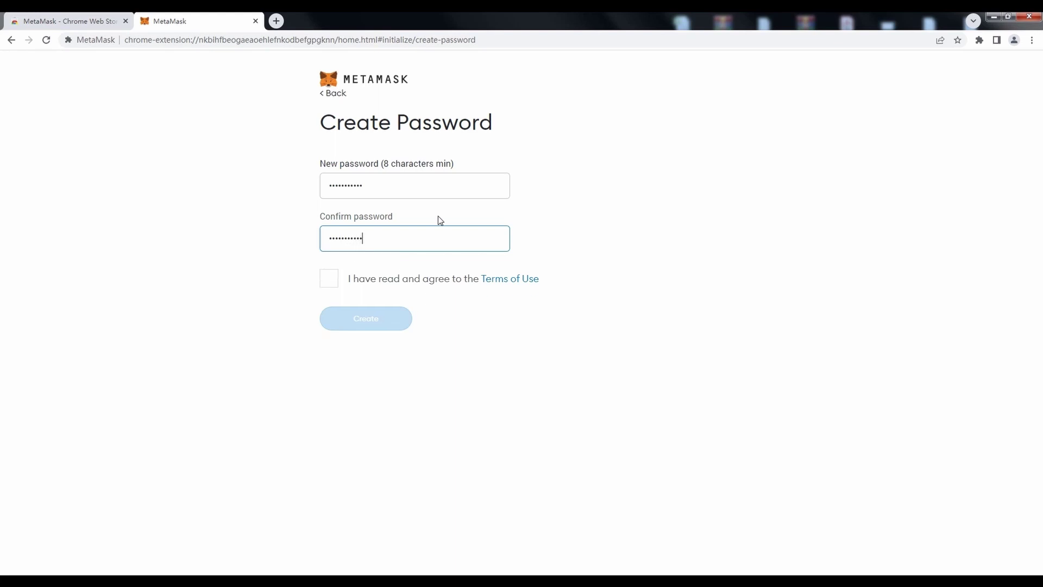
{"action": "left_click", "coordinate": [329, 279]}
{"action": "left_click", "coordinate": [363, 315]}
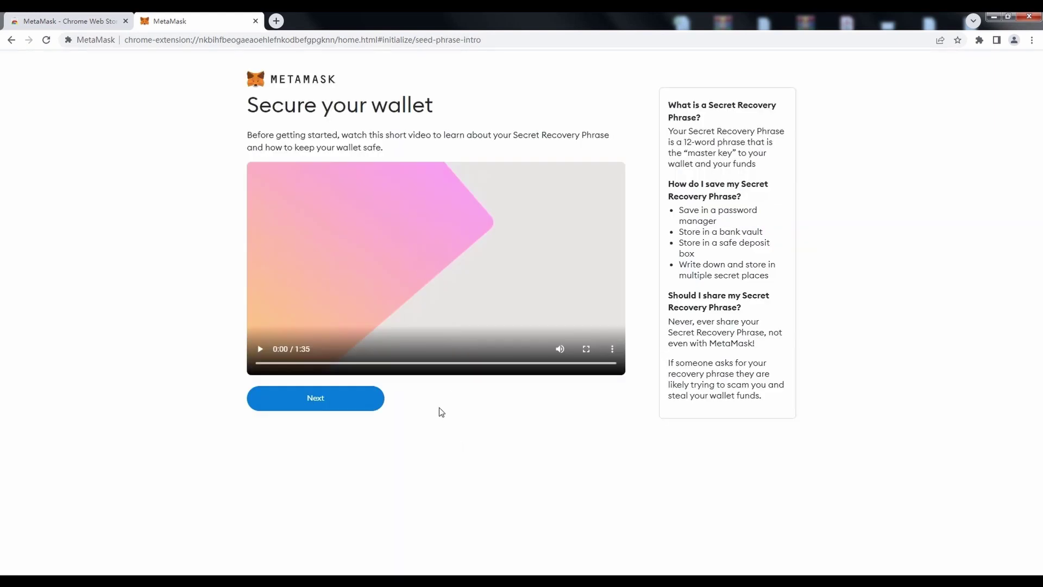
- Reveal the 12 recovery words and save a copy of them in Notepad
{"action": "left_click", "coordinate": [354, 406]}
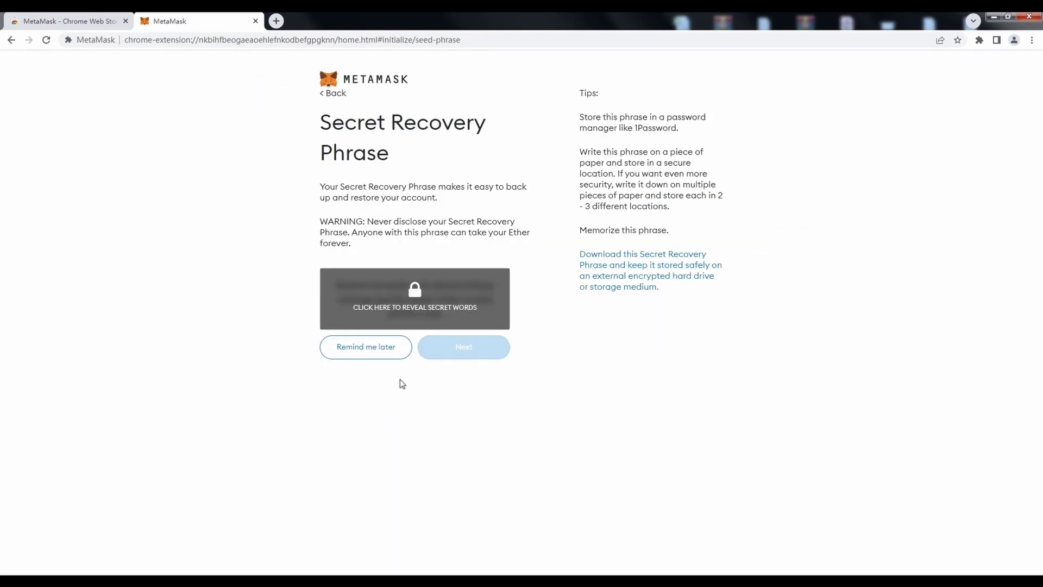
{"action": "left_click", "coordinate": [444, 316]}
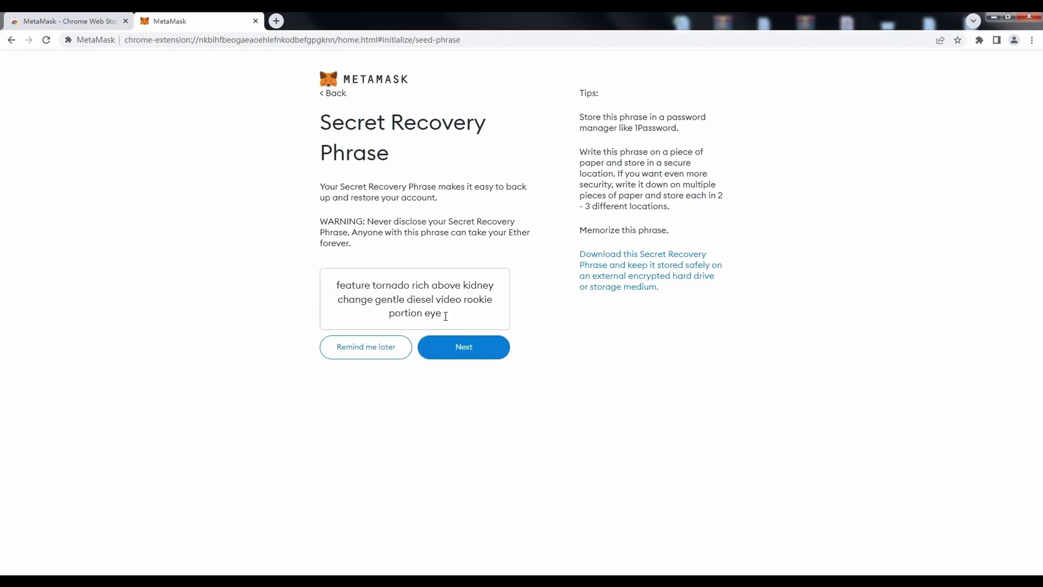
{"action": "triple_click", "coordinate": [423, 304]}
{"action": "key", "text": "alt+Tab"}
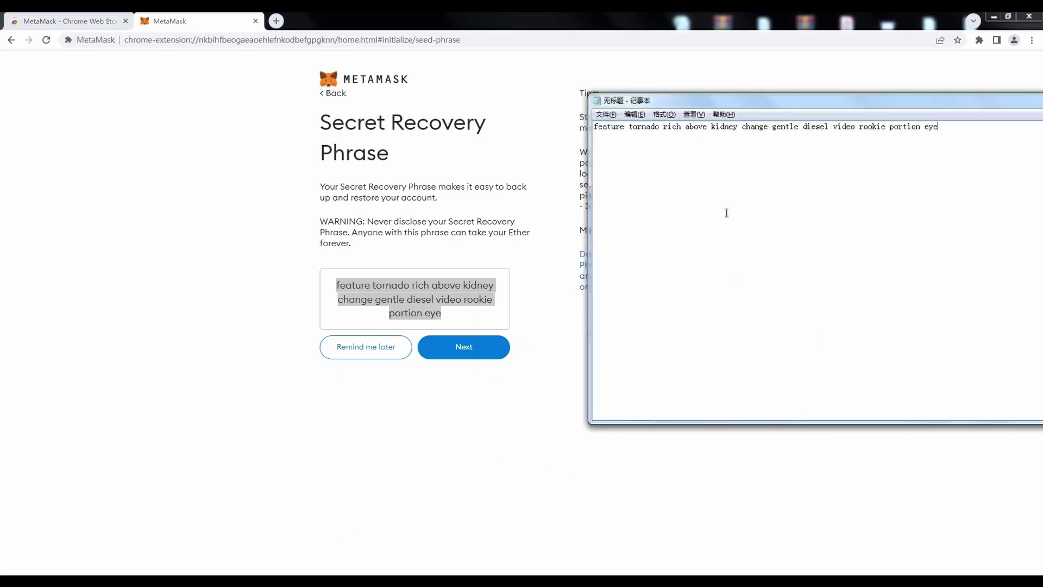
{"action": "left_click", "coordinate": [529, 340]}
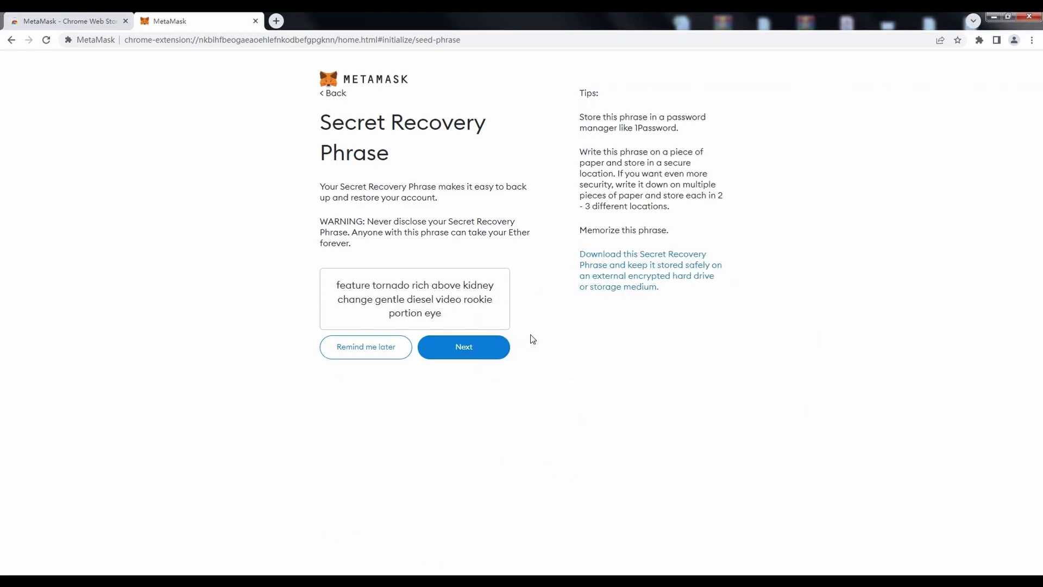
- Pick the first six recovery words in order, checking them against the Notepad copy
{"action": "left_click", "coordinate": [482, 352]}
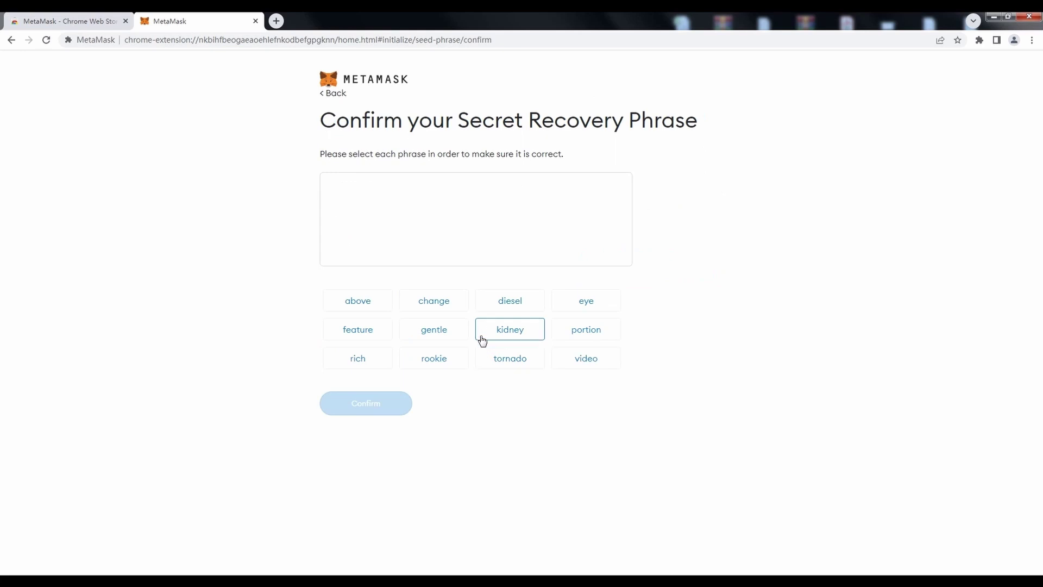
{"action": "left_click", "coordinate": [379, 335]}
{"action": "key", "text": "alt+Tab"}
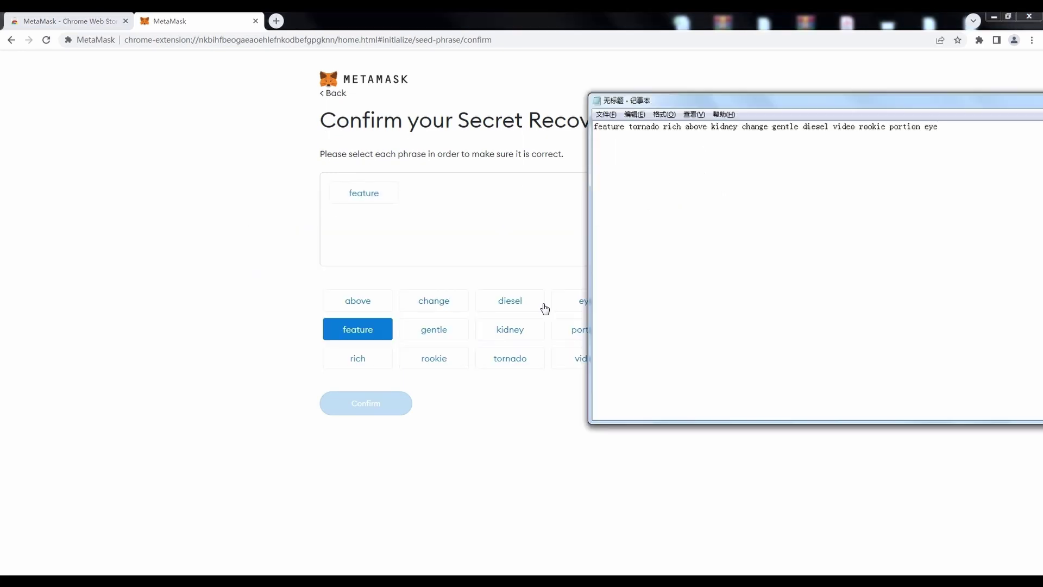
{"action": "key", "text": "alt+Tab"}
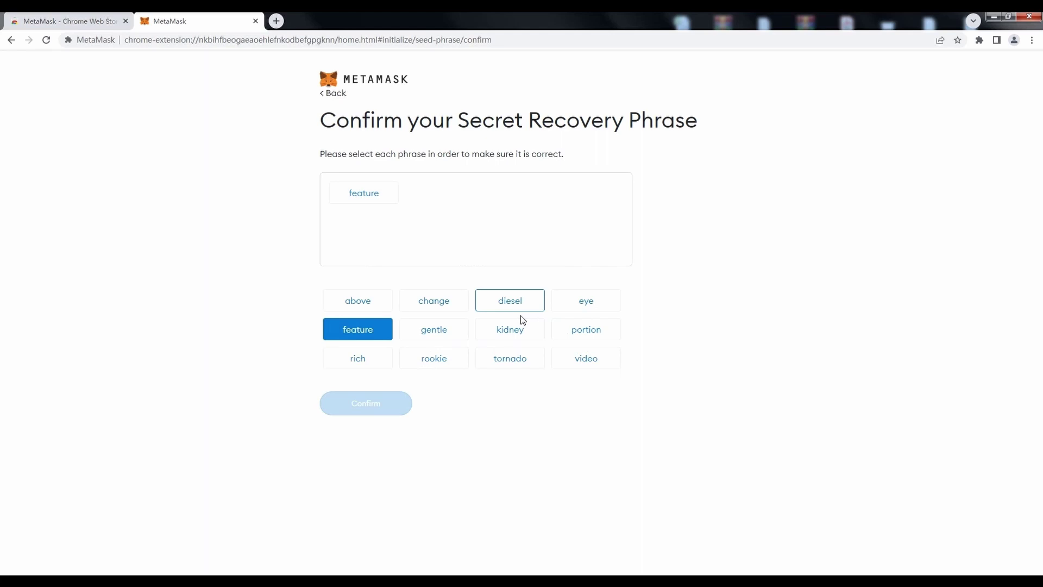
{"action": "left_click", "coordinate": [542, 360]}
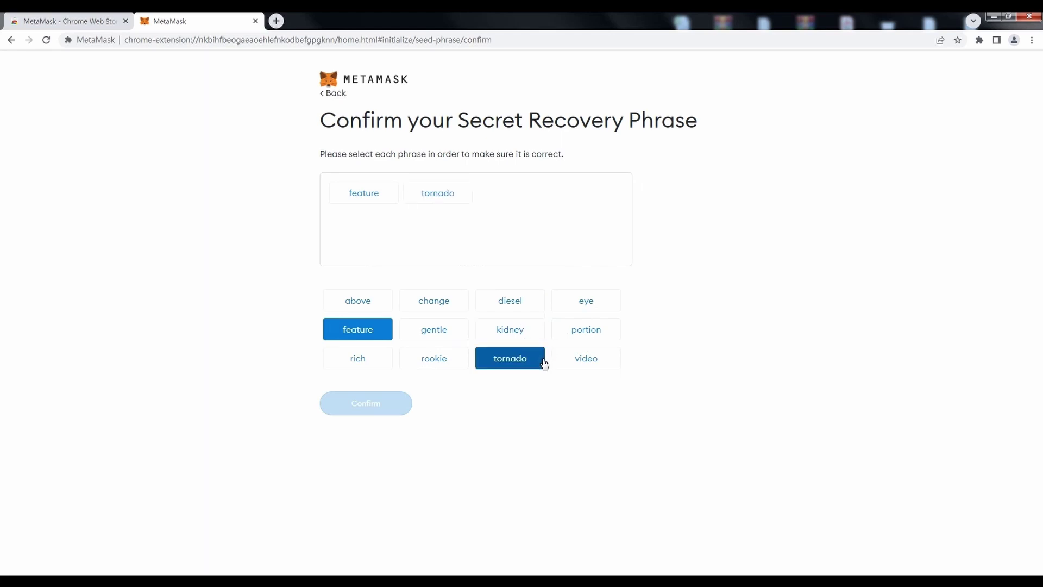
{"action": "left_click", "coordinate": [391, 363]}
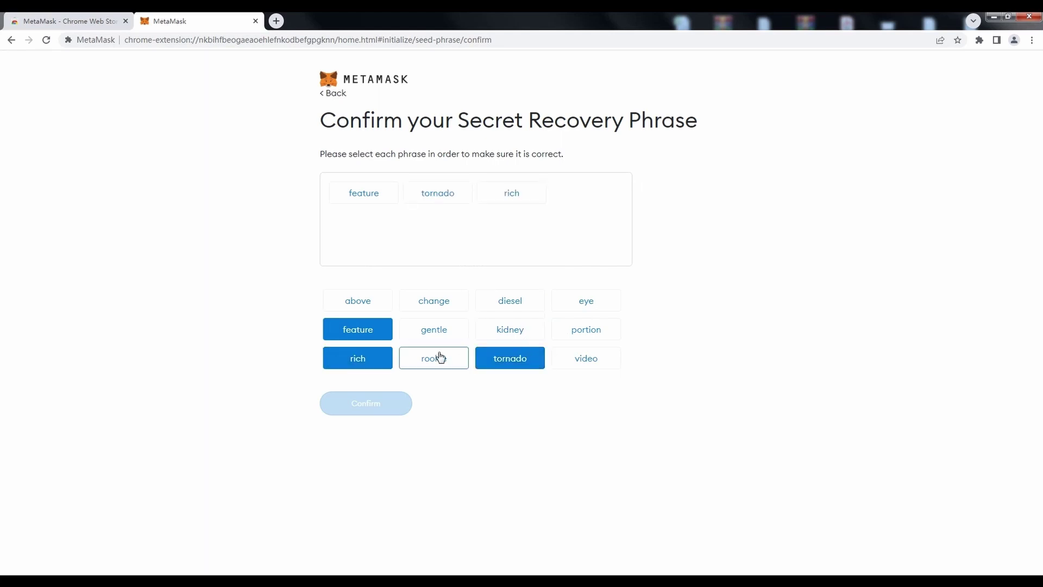
{"action": "key", "text": "alt+Tab"}
{"action": "key", "text": "alt+Tab"}
{"action": "left_click", "coordinate": [384, 308]}
{"action": "key", "text": "alt+Tab"}
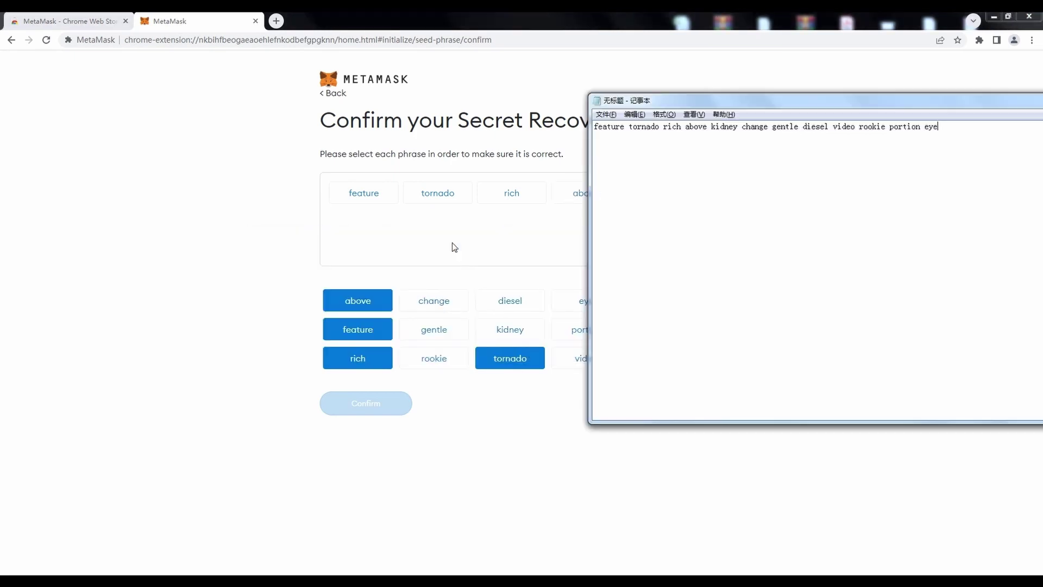
{"action": "key", "text": "alt+Tab"}
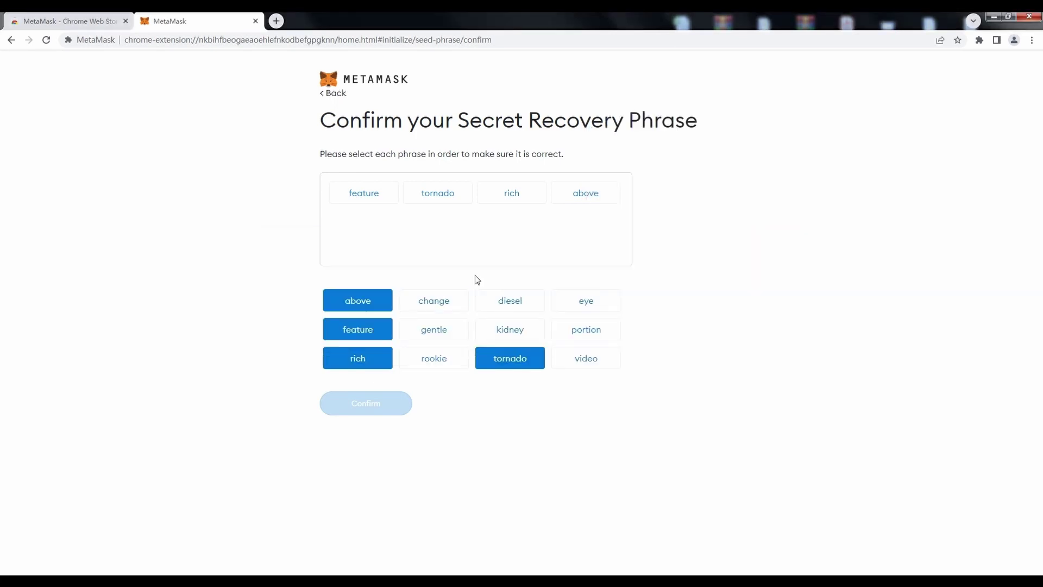
{"action": "left_click", "coordinate": [520, 331]}
{"action": "left_click", "coordinate": [454, 308]}
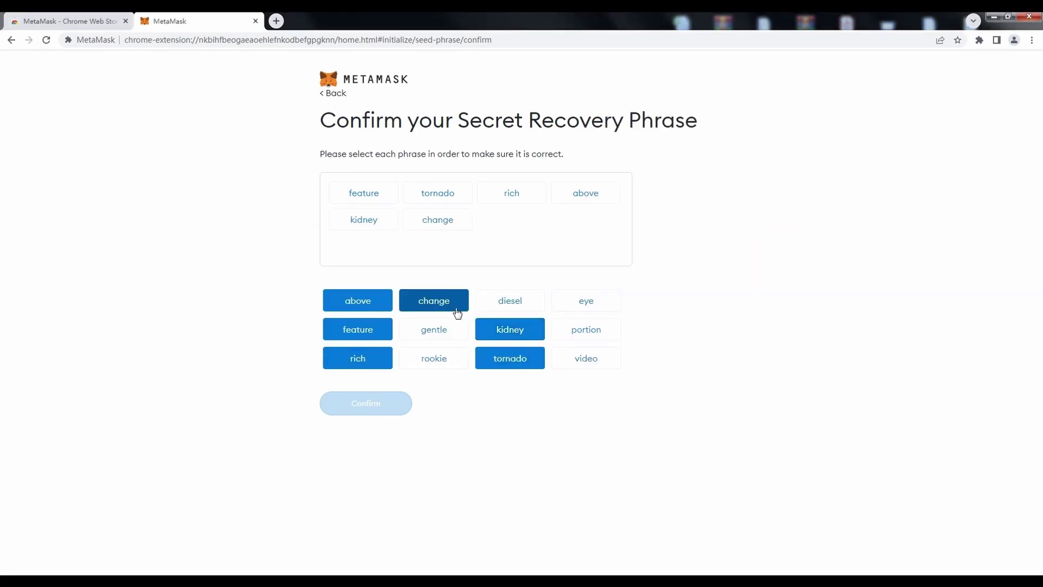
- Pick the remaining recovery words using the saved list
{"action": "key", "text": "alt+Tab"}
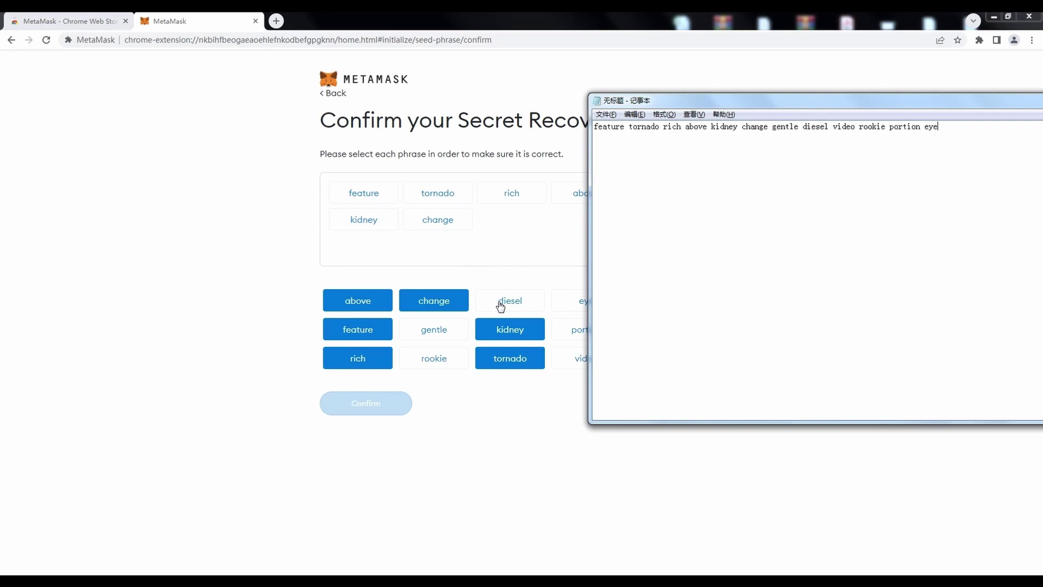
{"action": "key", "text": "alt+Tab"}
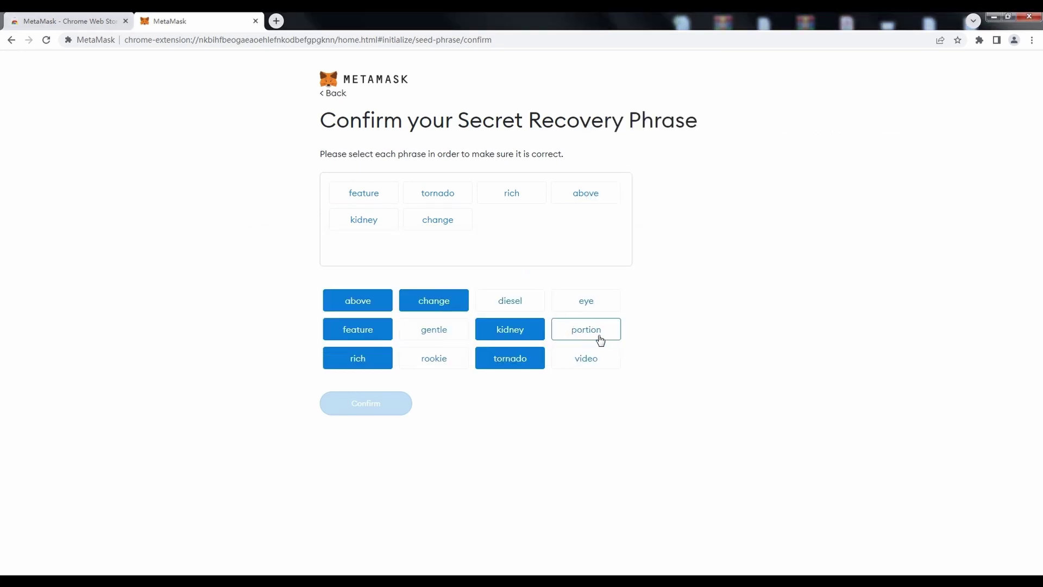
{"action": "left_click", "coordinate": [443, 330]}
{"action": "left_click", "coordinate": [527, 303]}
{"action": "key", "text": "alt+Tab"}
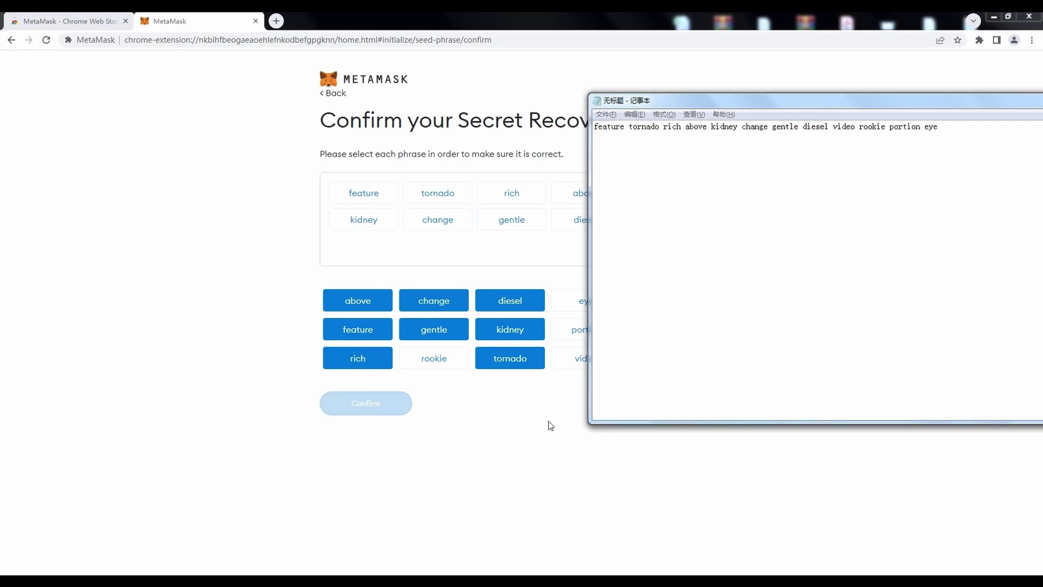
{"action": "key", "text": "alt+Tab"}
{"action": "left_click", "coordinate": [567, 362]}
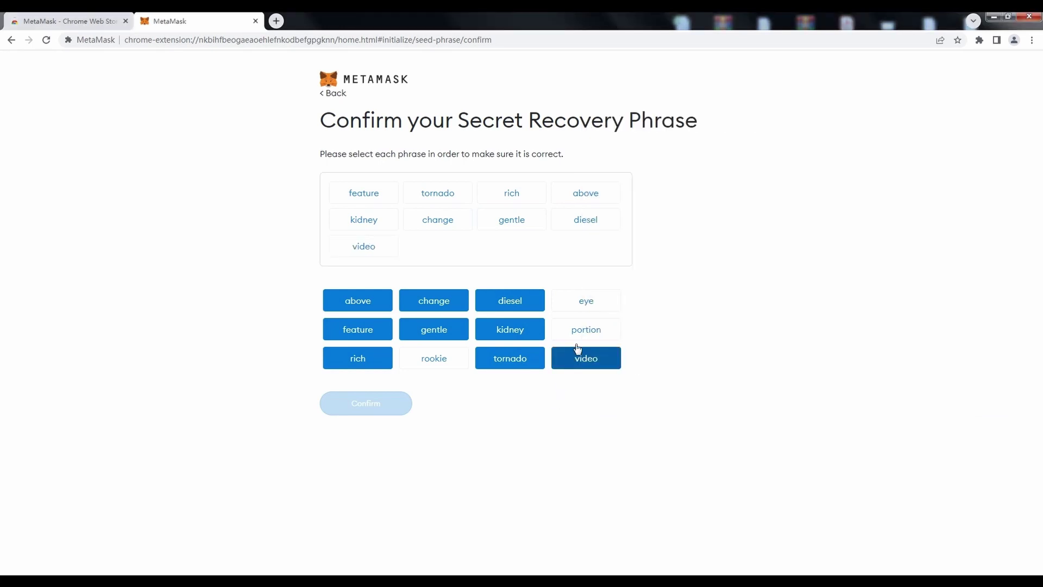
{"action": "left_click", "coordinate": [580, 334]}
{"action": "left_click", "coordinate": [434, 358]}
{"action": "left_click", "coordinate": [582, 302]}
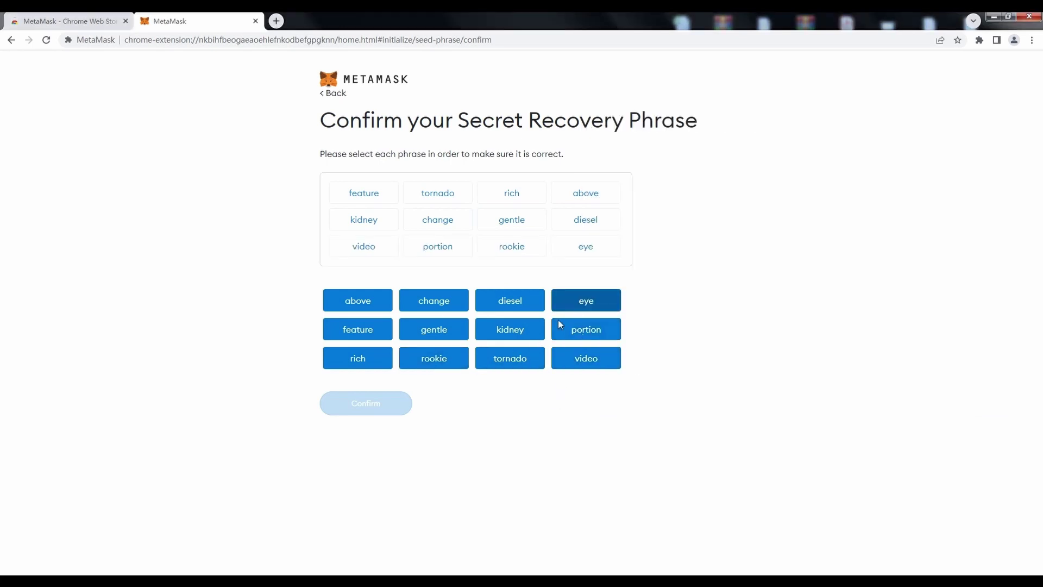
- Remove the three misplaced words and re-add them in the correct order
{"action": "left_click", "coordinate": [458, 356]}
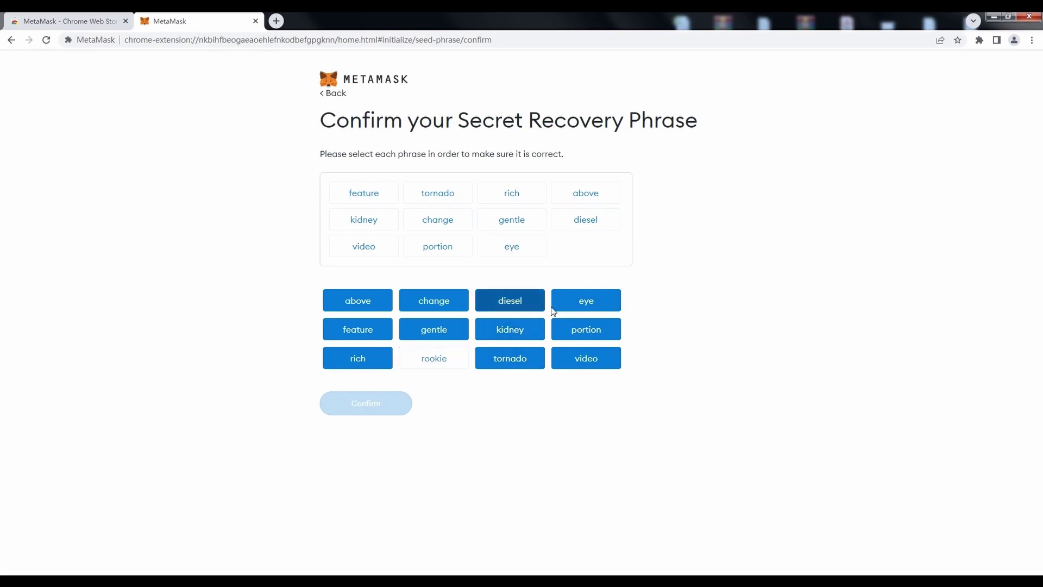
{"action": "left_click", "coordinate": [598, 297]}
{"action": "left_click", "coordinate": [604, 337]}
{"action": "key", "text": "alt+Tab"}
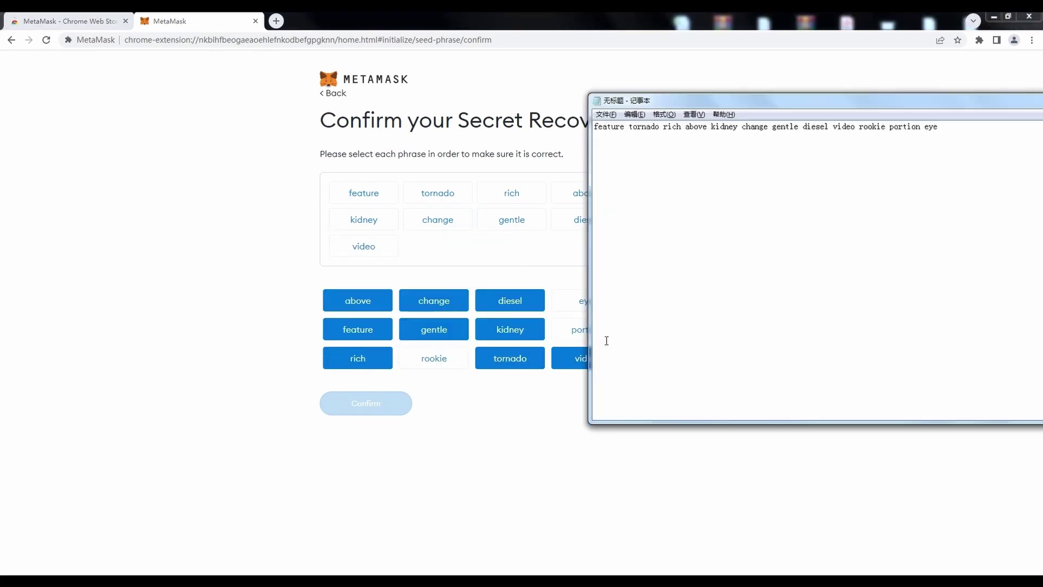
{"action": "left_click", "coordinate": [573, 346]}
{"action": "left_click", "coordinate": [434, 358]}
{"action": "left_click", "coordinate": [596, 325]}
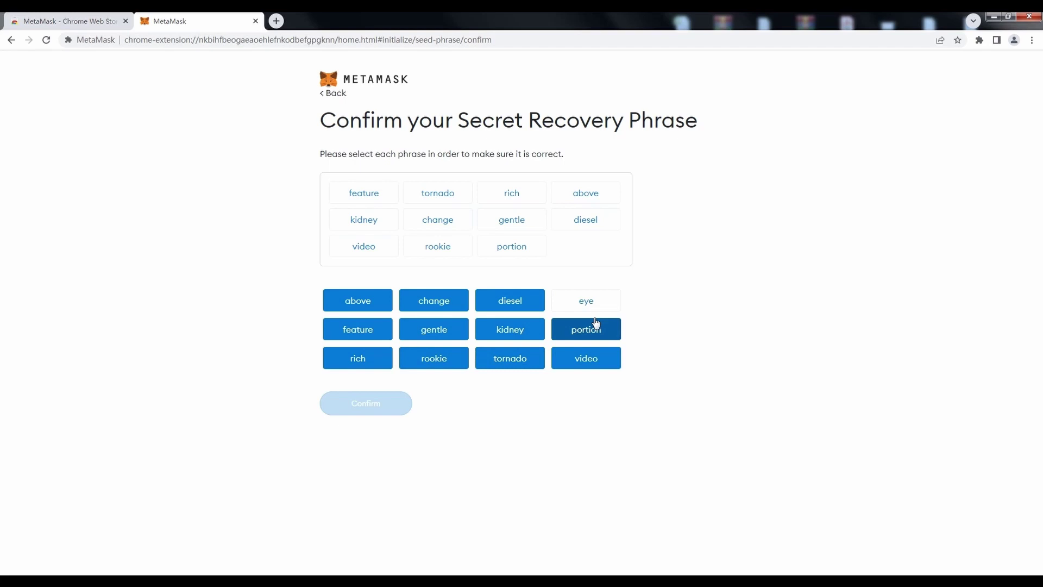
{"action": "left_click", "coordinate": [588, 305]}
- Finish setup on the empty Account 1 wallet and switch to the Word Streamr user guide
{"action": "left_click", "coordinate": [388, 408]}
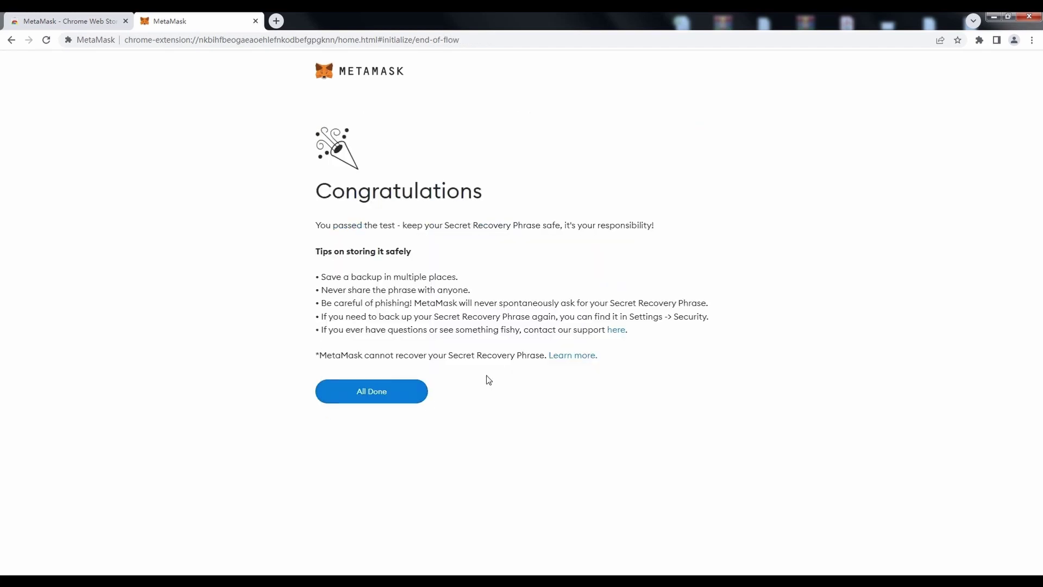
{"action": "left_click", "coordinate": [416, 395]}
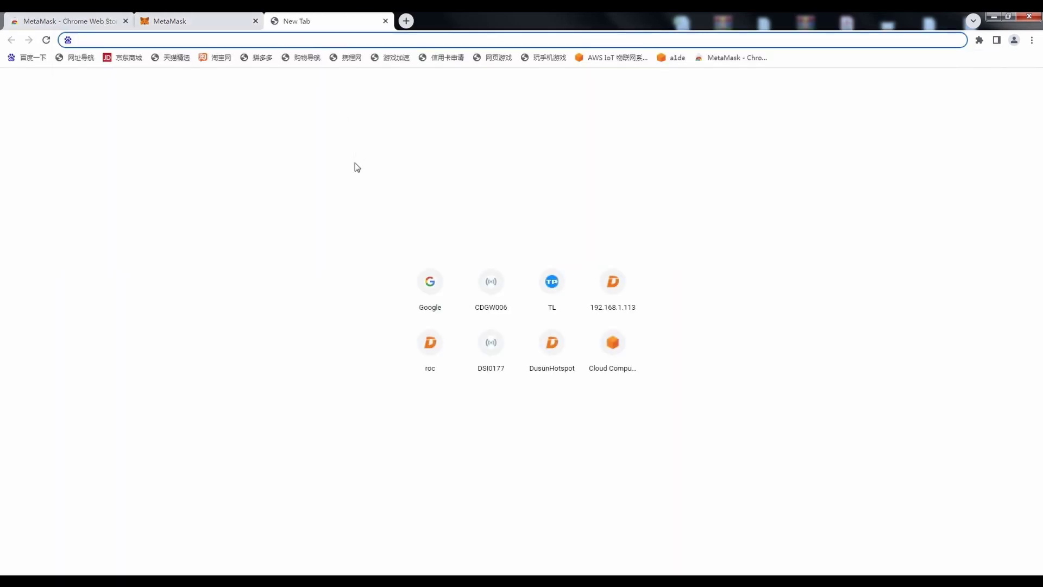
{"action": "key", "text": "alt+Tab"}
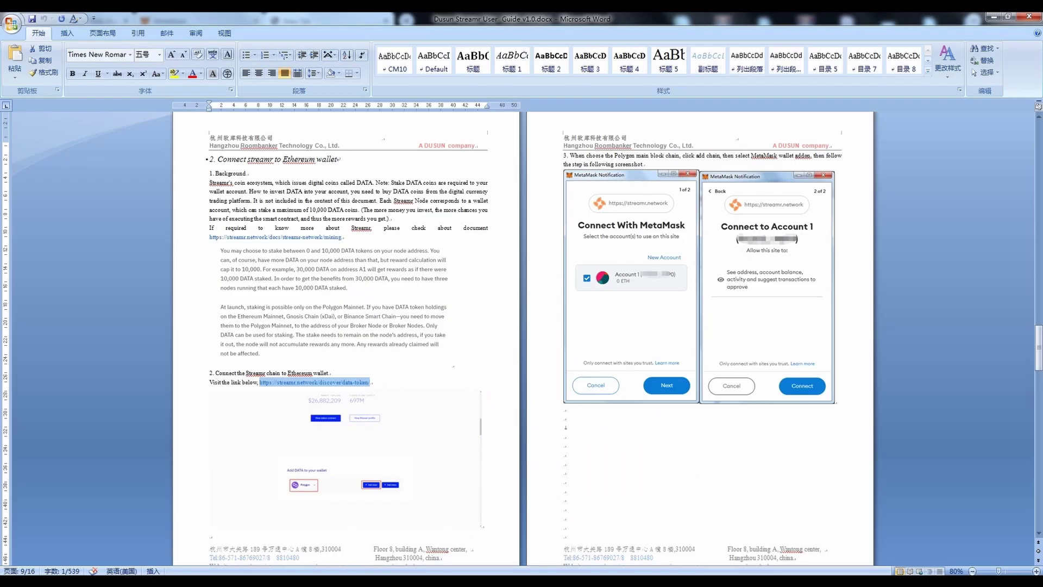
- Minimize Word and load streamr.network/discover/data-token in Chrome
{"action": "left_click", "coordinate": [993, 17]}
{"action": "key", "text": "ctrl+v"}
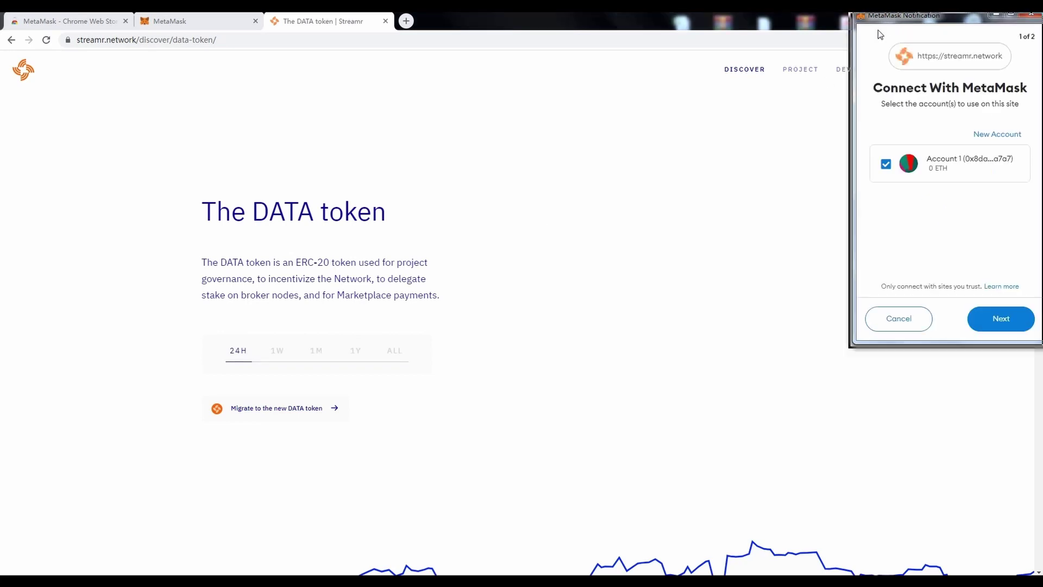
- Approve connecting MetaMask Account 1 to streamr.network, then scroll down to the DATA token stats
{"action": "left_click_drag", "start_coordinate": [891, 19], "coordinate": [649, 71]}
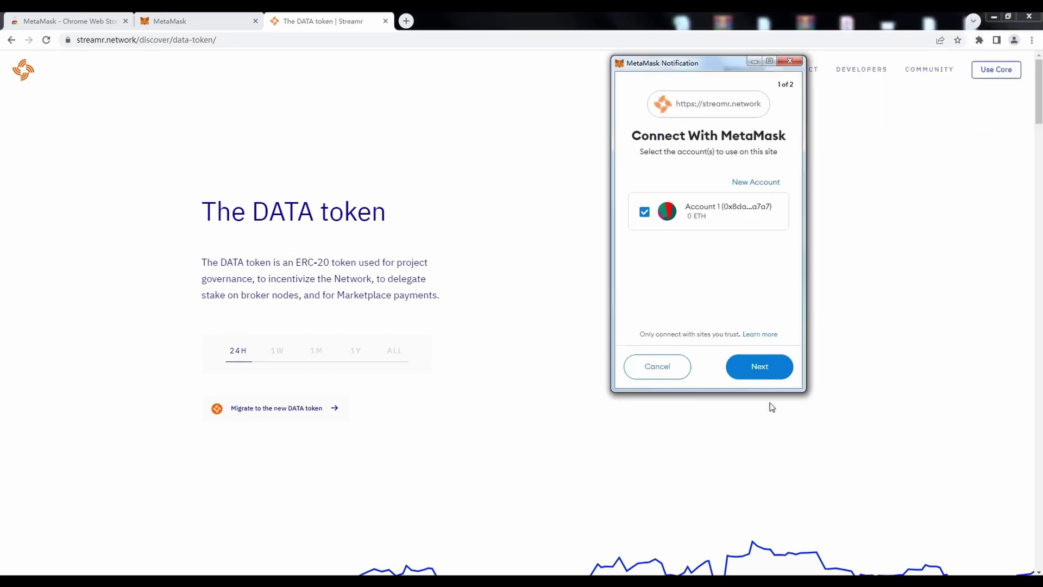
{"action": "left_click", "coordinate": [766, 378]}
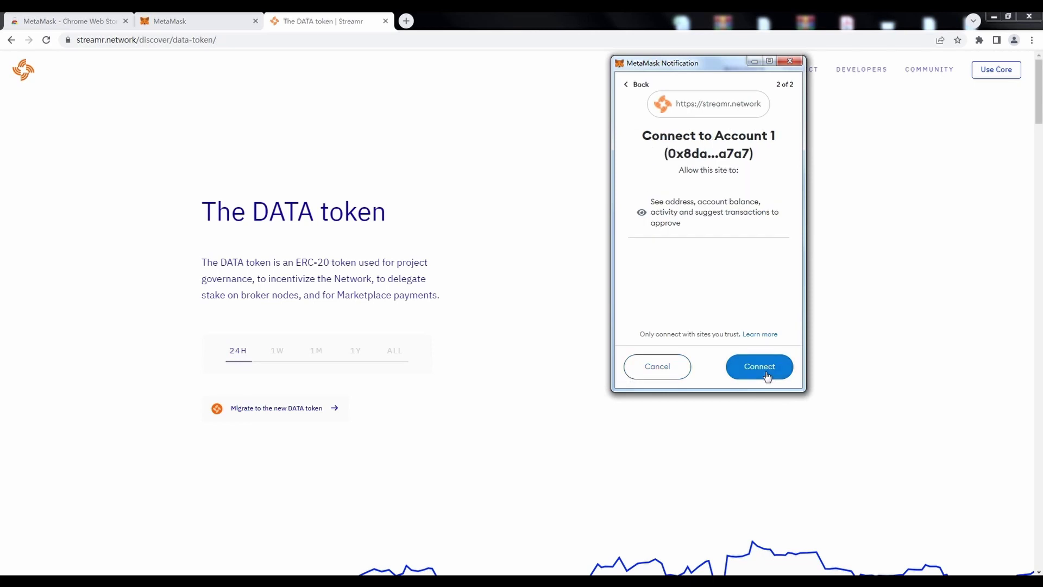
{"action": "left_click", "coordinate": [766, 375]}
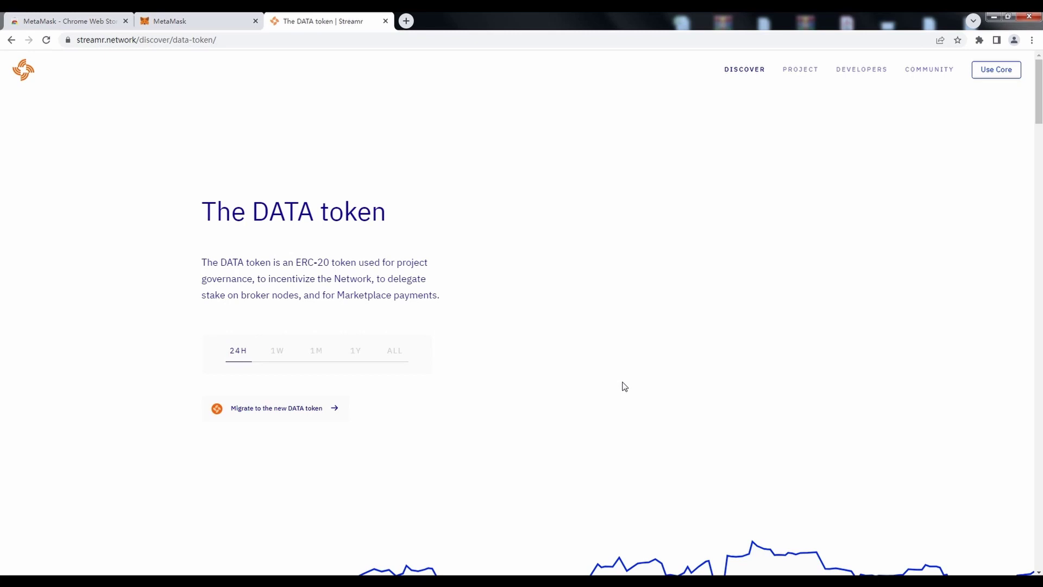
{"action": "scroll", "coordinate": [625, 386], "scroll_direction": "down", "scroll_amount": 3}
{"action": "scroll", "coordinate": [624, 386], "scroll_direction": "down", "scroll_amount": 12}
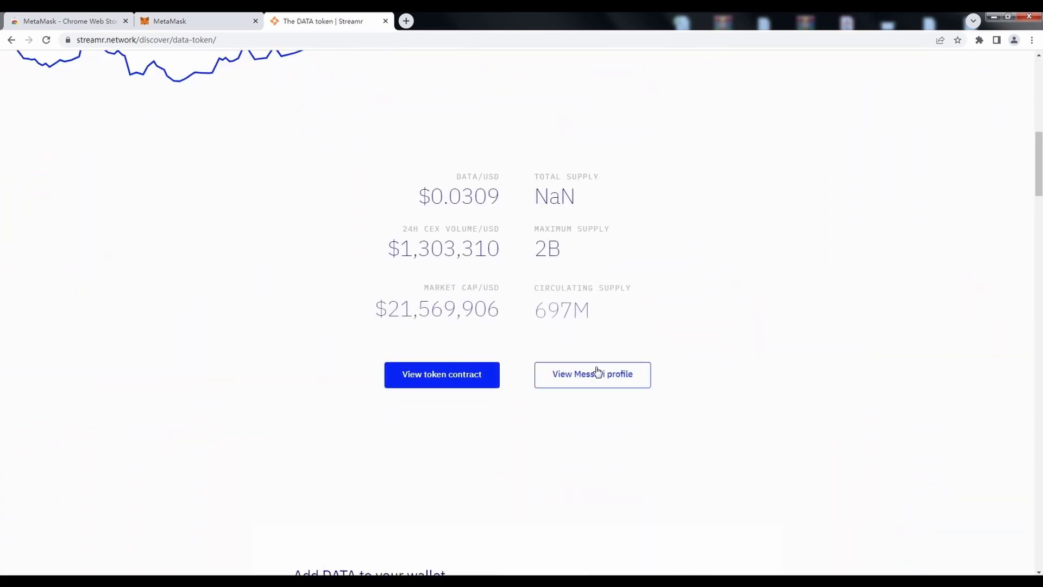
- Choose Polygon in the Add DATA to your wallet chain selector
{"action": "scroll", "coordinate": [535, 370], "scroll_direction": "down", "scroll_amount": 3}
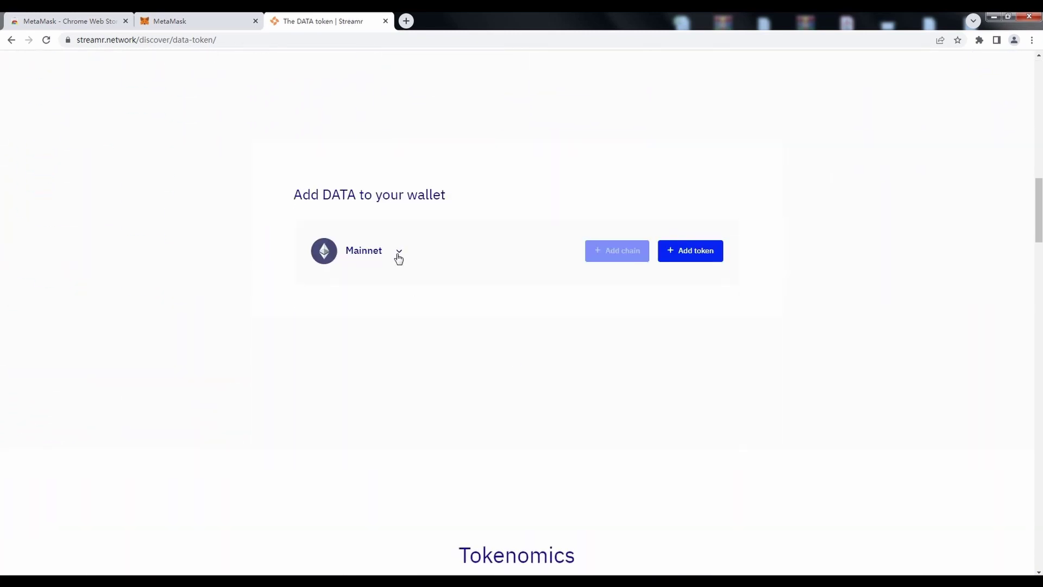
{"action": "scroll", "coordinate": [397, 257], "scroll_direction": "down", "scroll_amount": 3}
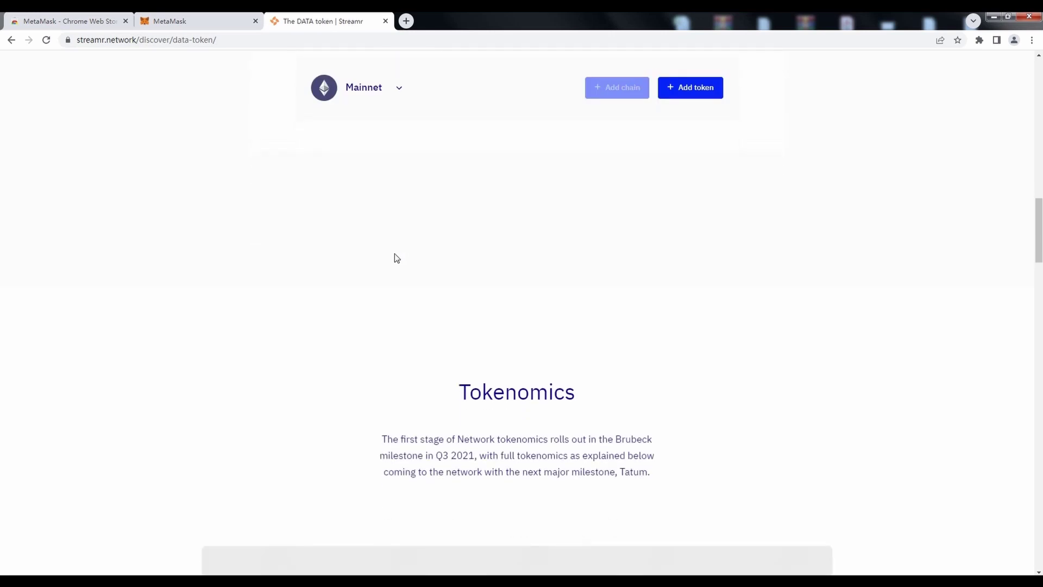
{"action": "left_click", "coordinate": [406, 95]}
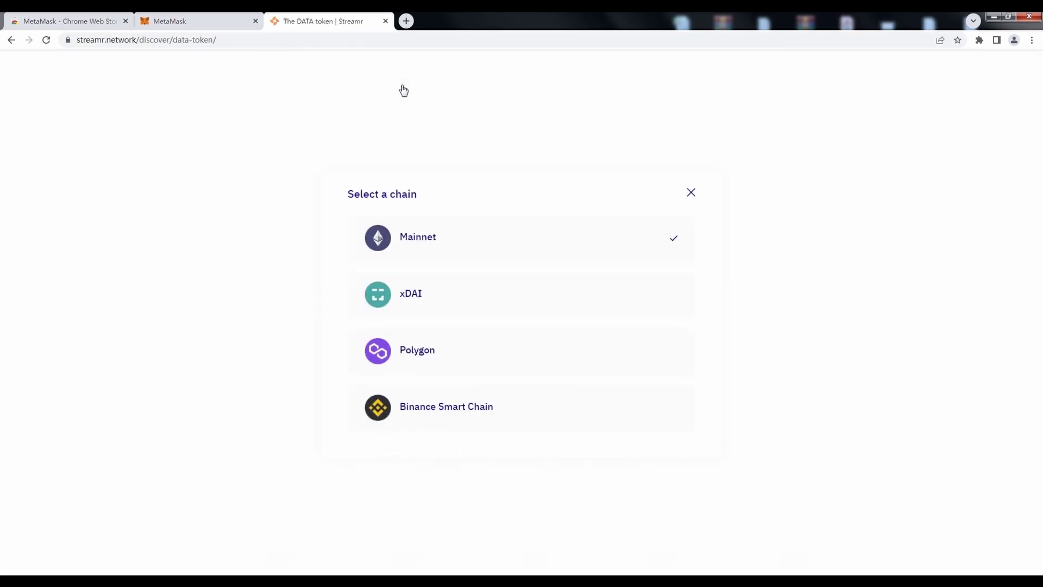
{"action": "left_click", "coordinate": [481, 359]}
{"action": "scroll", "coordinate": [721, 221], "scroll_direction": "up", "scroll_amount": 3}
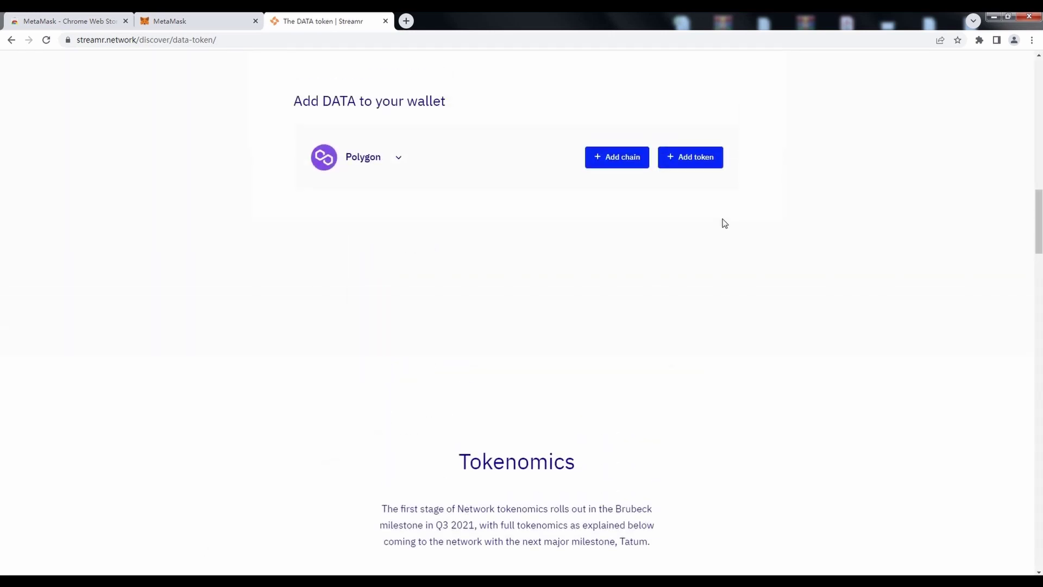
- Add Polygon Mainnet (chain ID 137) to MetaMask, approve it, and switch to it
{"action": "left_click", "coordinate": [625, 253]}
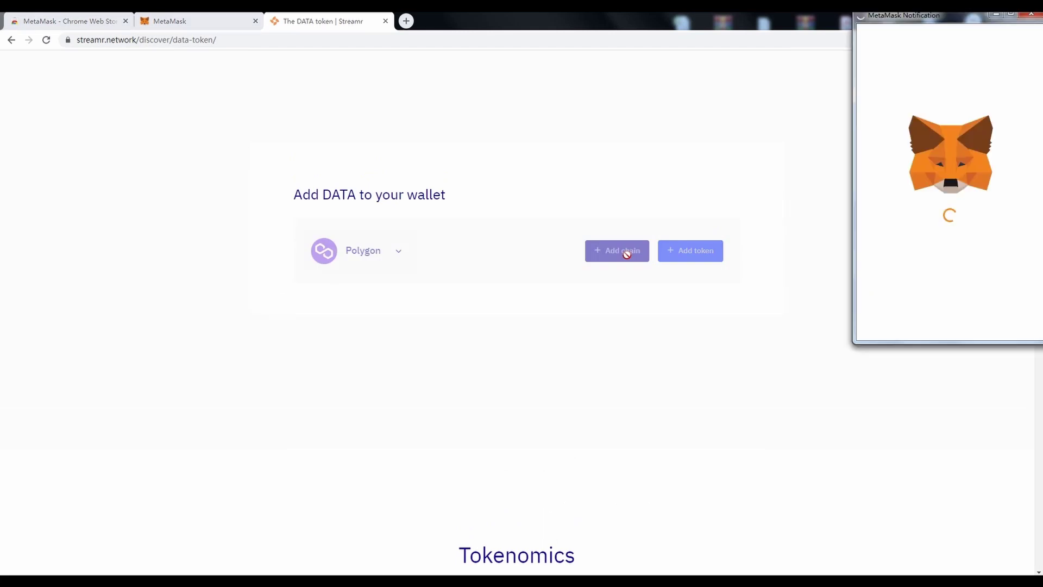
{"action": "left_click_drag", "start_coordinate": [894, 17], "coordinate": [595, 78]}
{"action": "scroll", "coordinate": [701, 238], "scroll_direction": "down", "scroll_amount": 1}
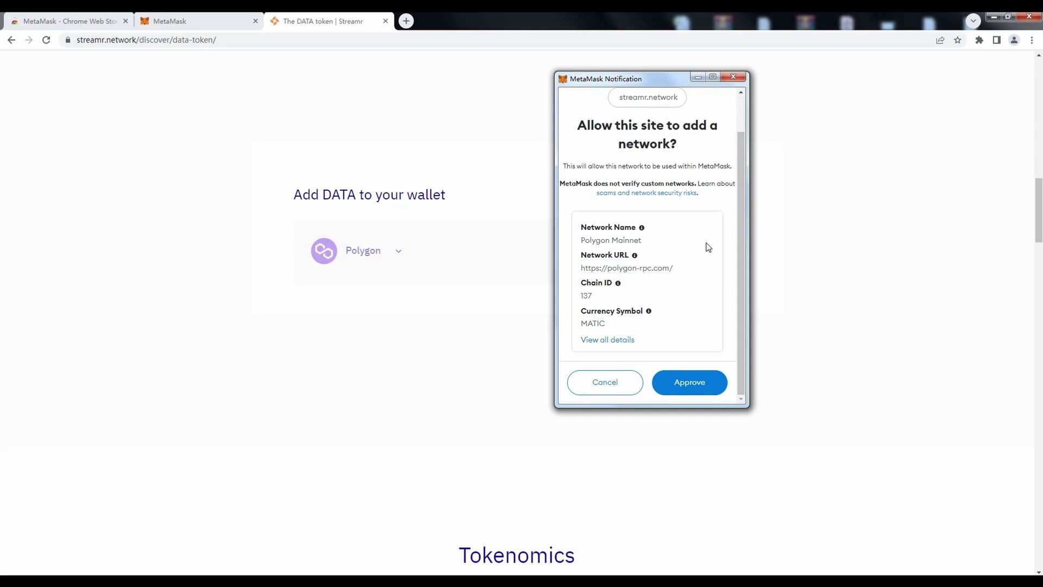
{"action": "left_click", "coordinate": [699, 384]}
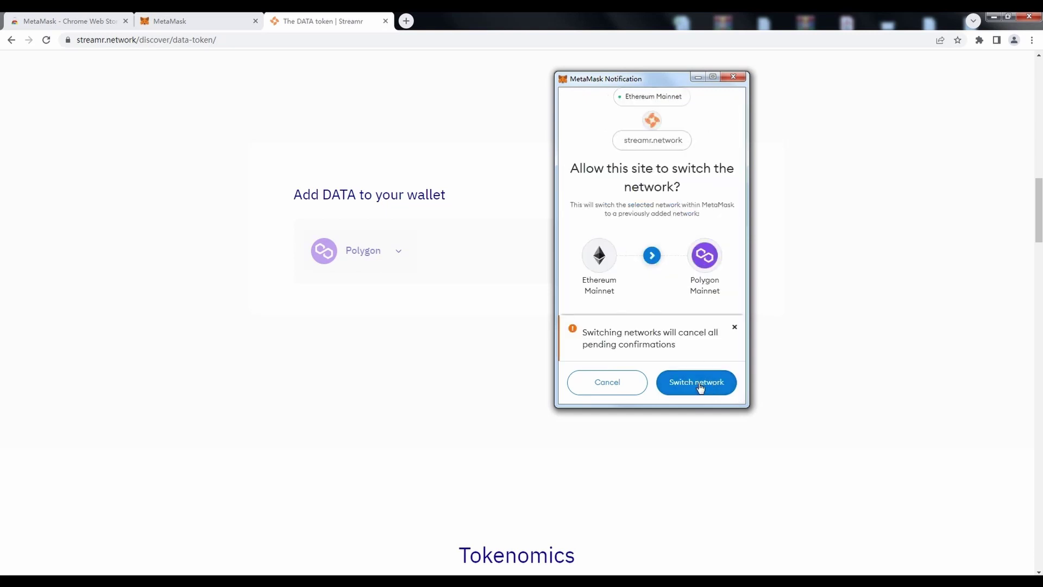
{"action": "left_click", "coordinate": [699, 382]}
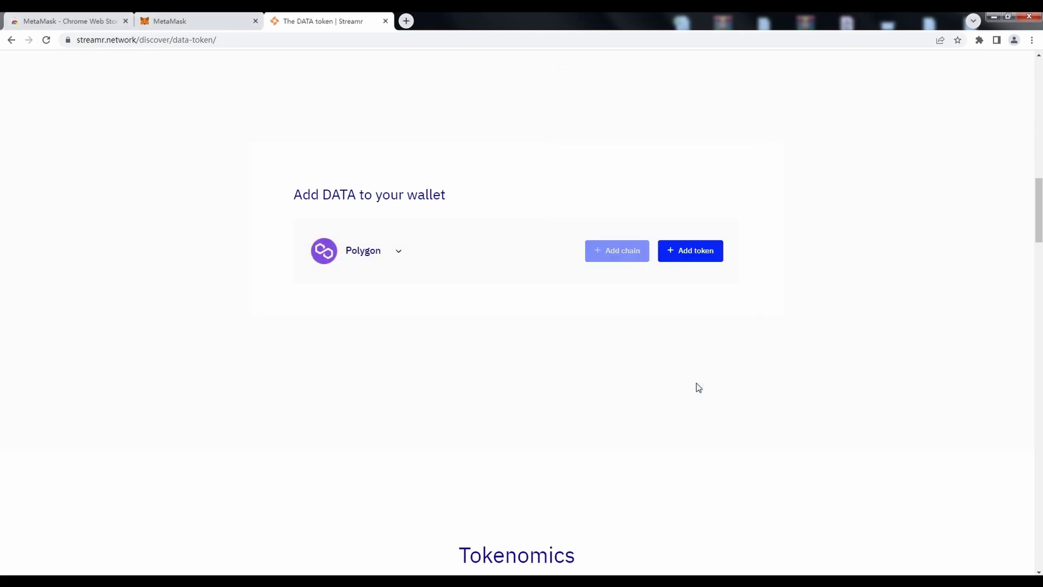
- Keep Polygon Mainnet active in the wallet and pin MetaMask to the browser toolbar
{"action": "left_click", "coordinate": [205, 25]}
{"action": "left_click", "coordinate": [742, 78]}
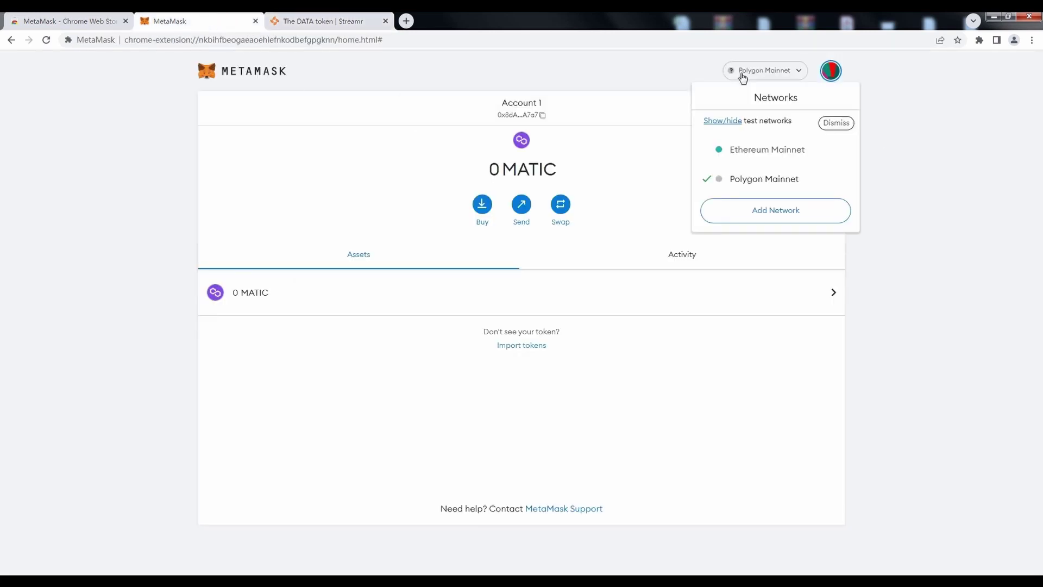
{"action": "left_click", "coordinate": [766, 179]}
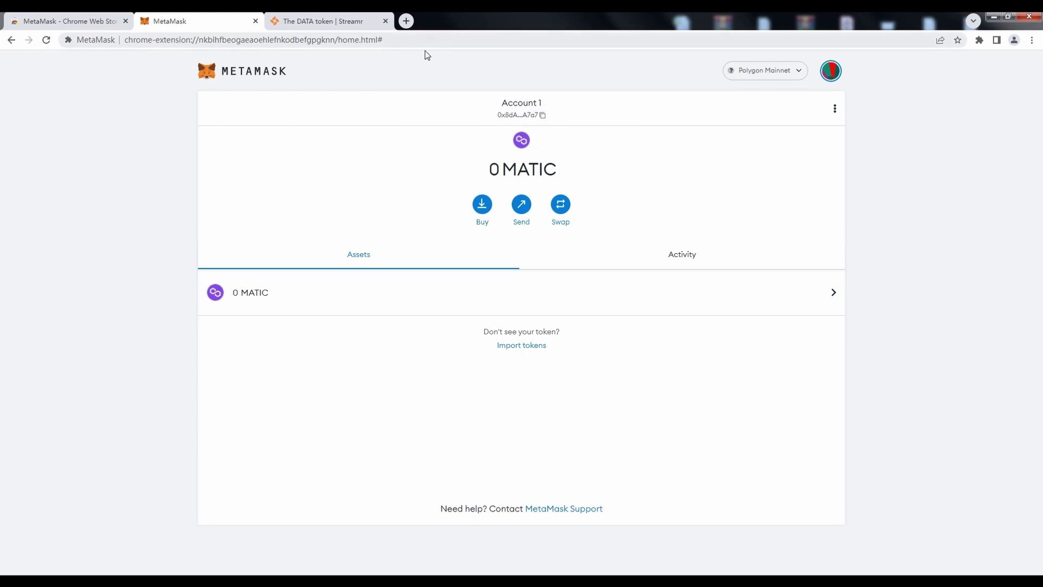
{"action": "left_click", "coordinate": [978, 40]}
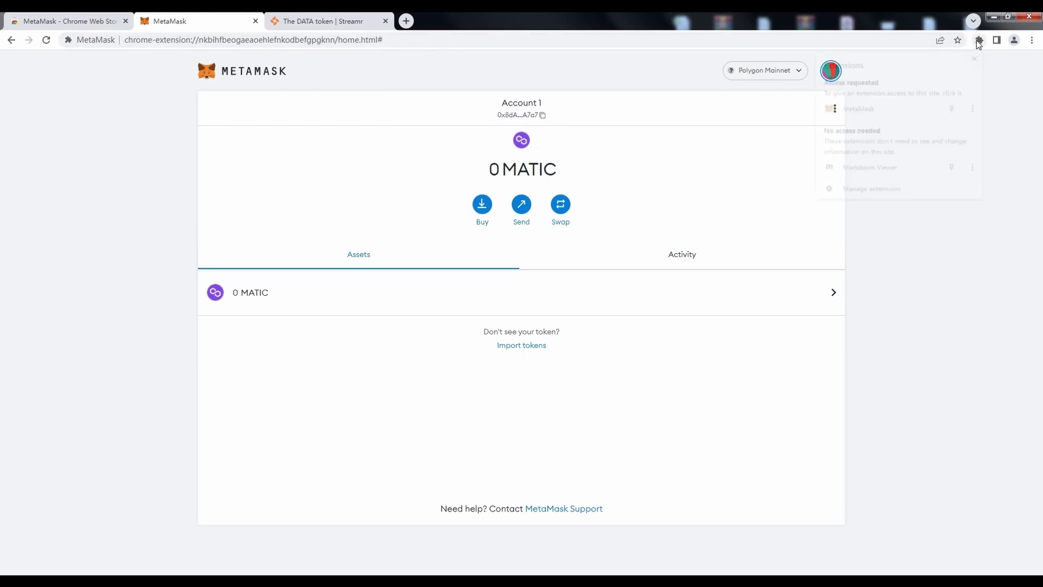
{"action": "left_click", "coordinate": [953, 108]}
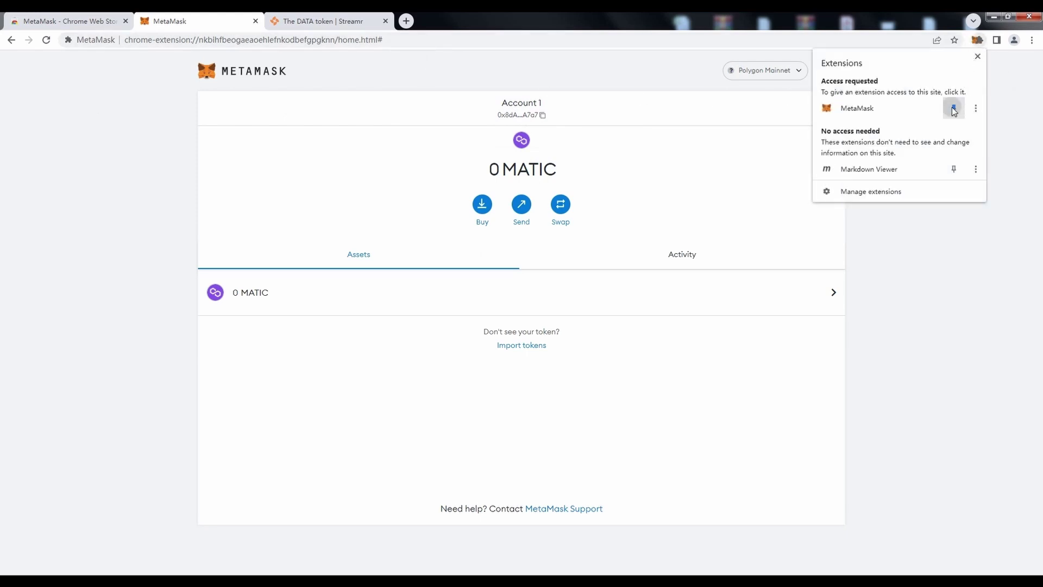
{"action": "left_click", "coordinate": [1013, 93]}
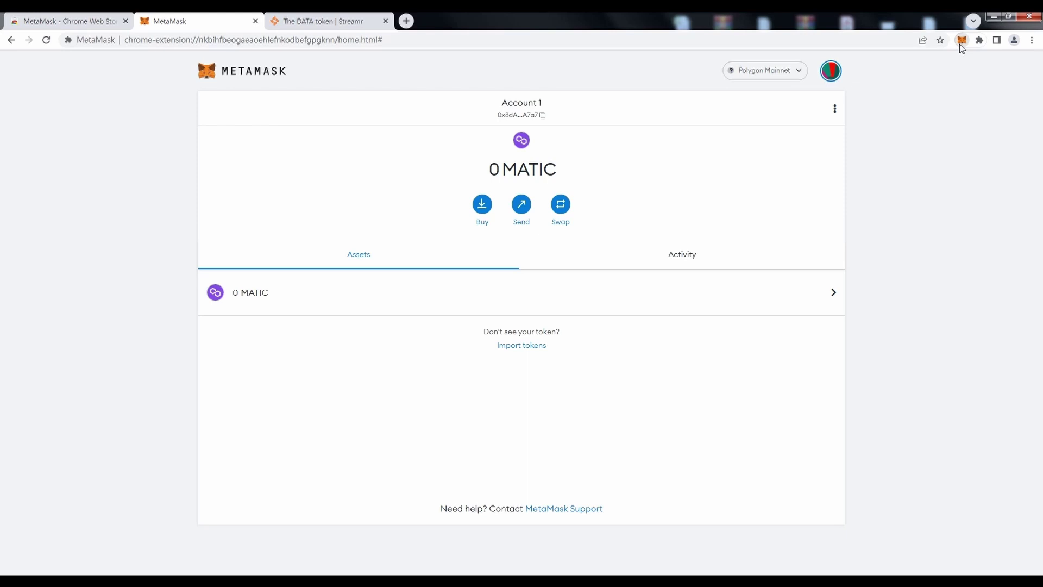
- Export Account 1's private key using the wallet password and copy it
{"action": "left_click", "coordinate": [960, 42]}
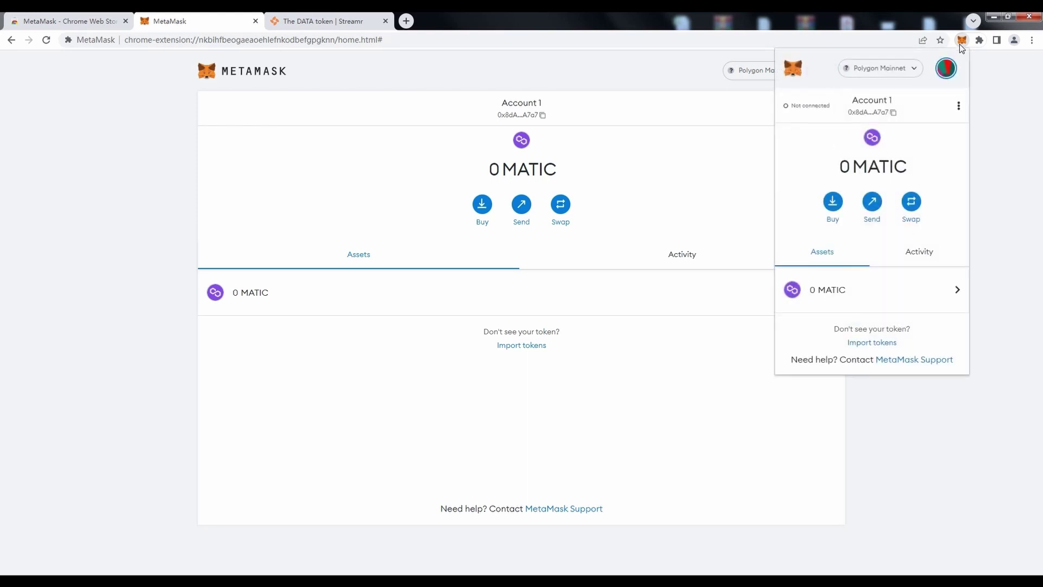
{"action": "left_click", "coordinate": [959, 108]}
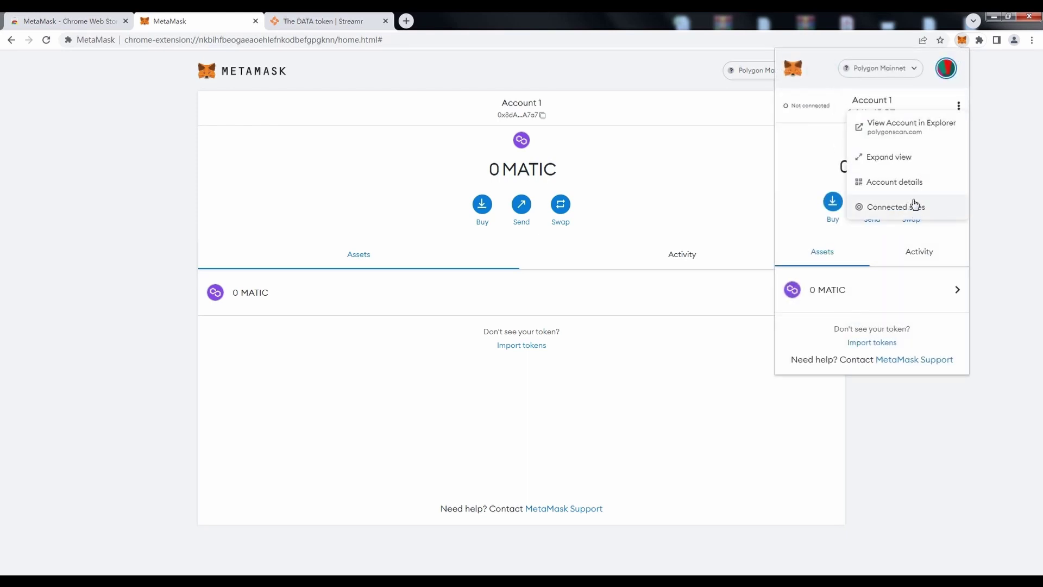
{"action": "left_click", "coordinate": [922, 181]}
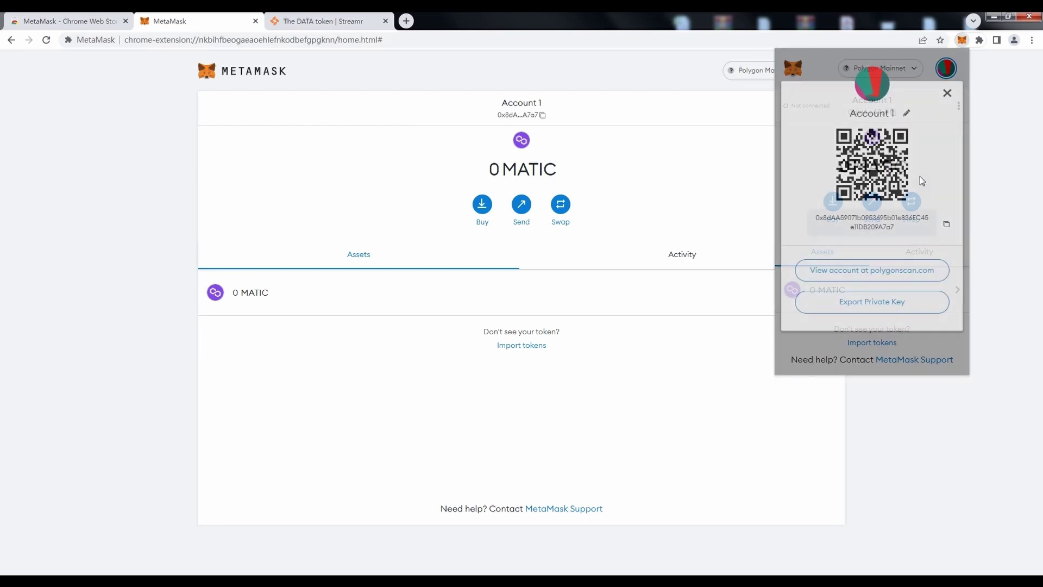
{"action": "left_click", "coordinate": [900, 304]}
{"action": "type", "text": "•••"}
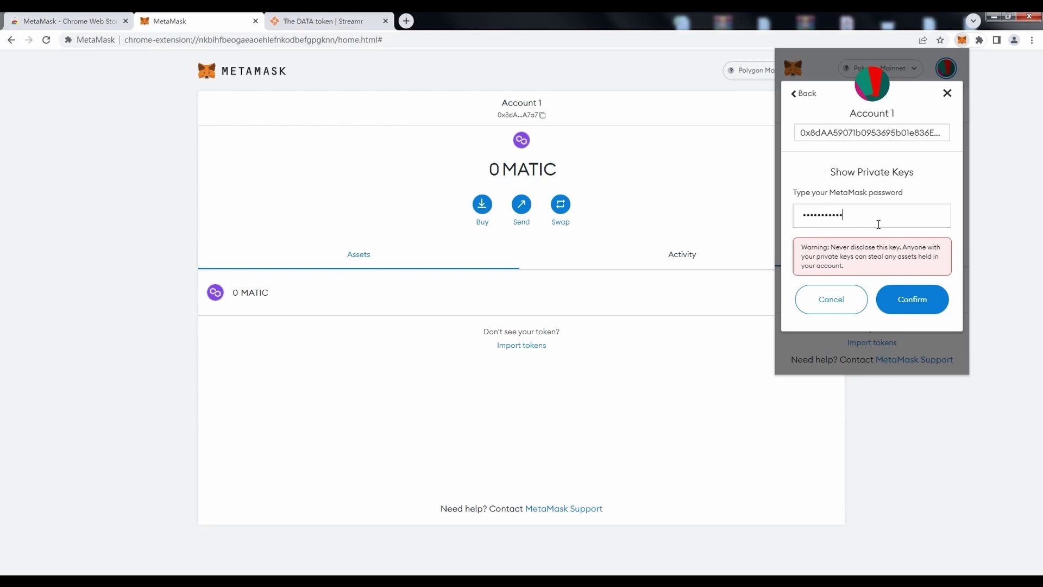
{"action": "type", "text": "••••••••"}
{"action": "left_click", "coordinate": [904, 302]}
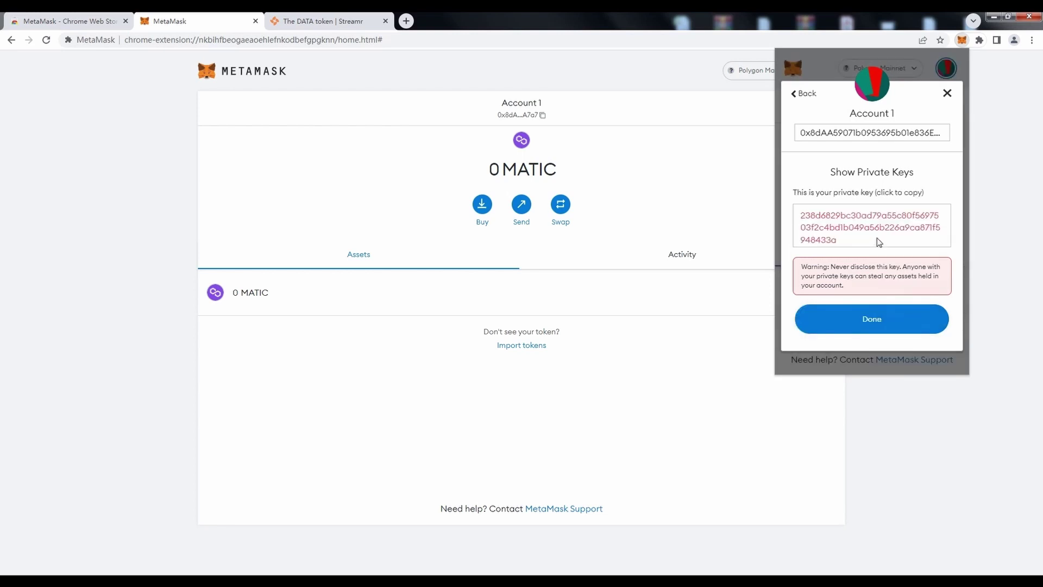
{"action": "triple_click", "coordinate": [861, 233]}
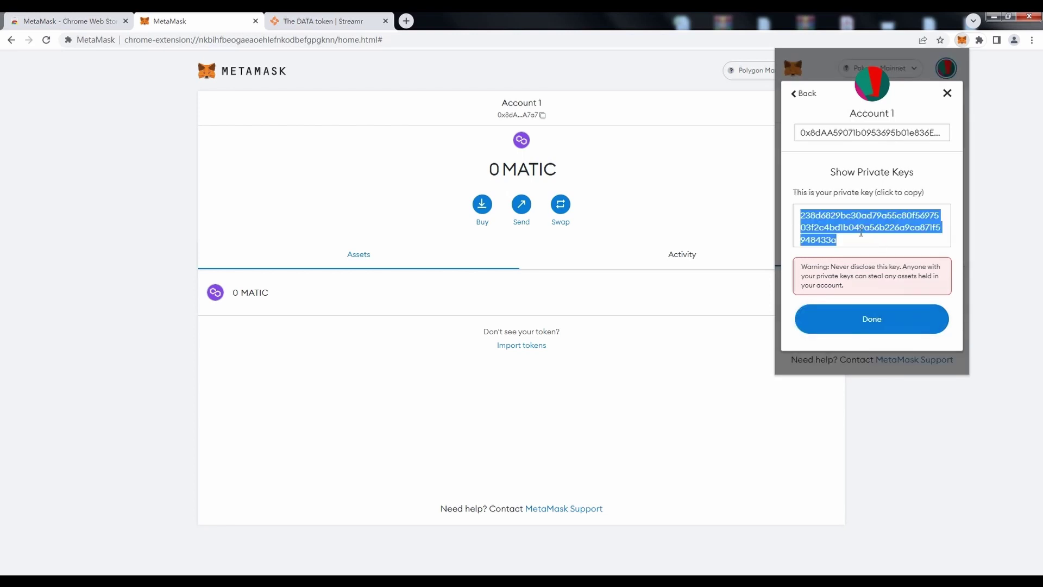
{"action": "left_click", "coordinate": [879, 321]}
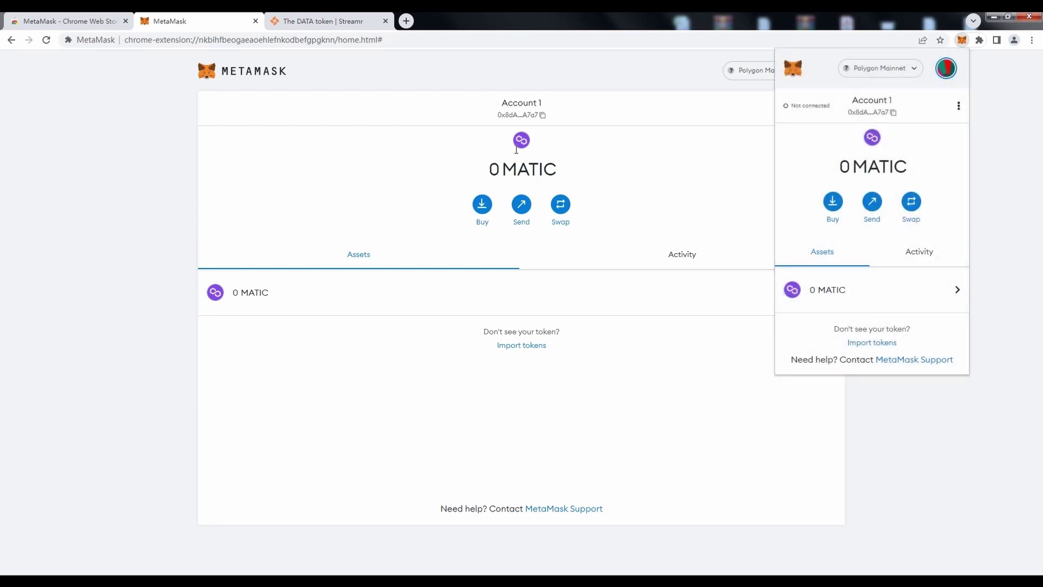
- Log in to the hotspot at 192.168.1.105 and go to Streamr Setting
{"action": "left_click", "coordinate": [404, 26]}
{"action": "type", "text": "1"}
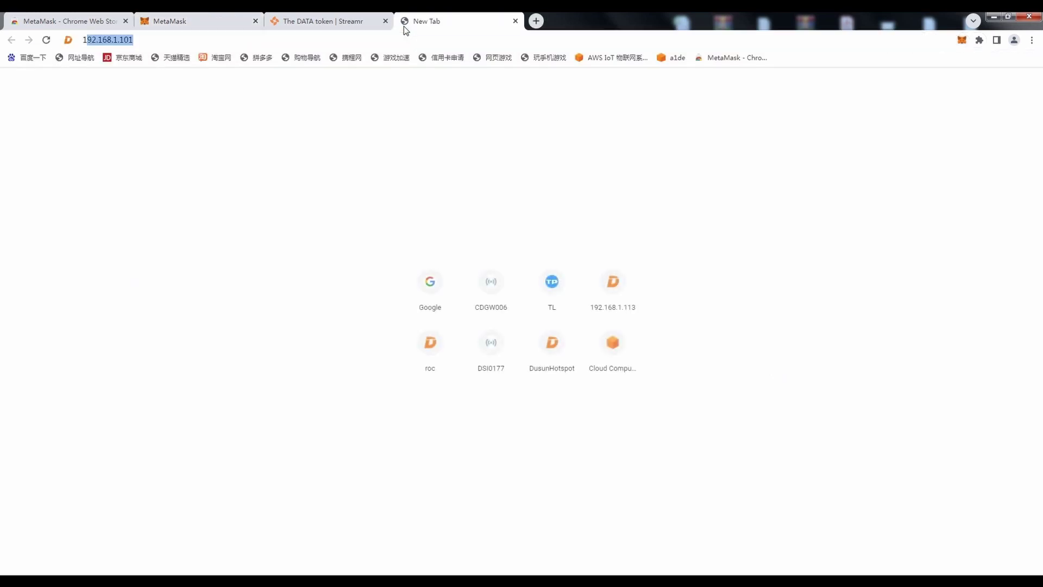
{"action": "type", "text": "92.168.1.105"}
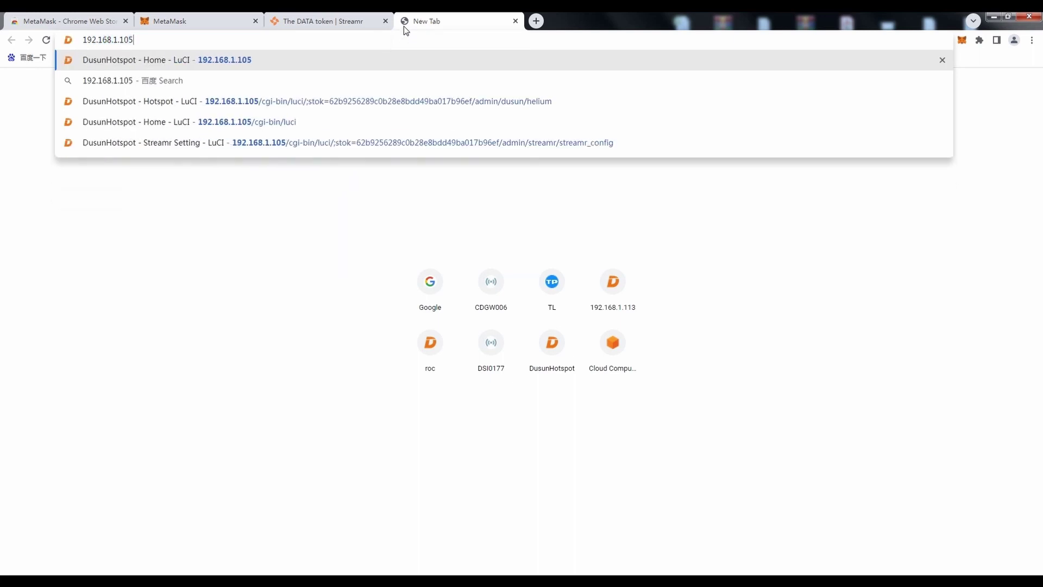
{"action": "key", "text": "Return"}
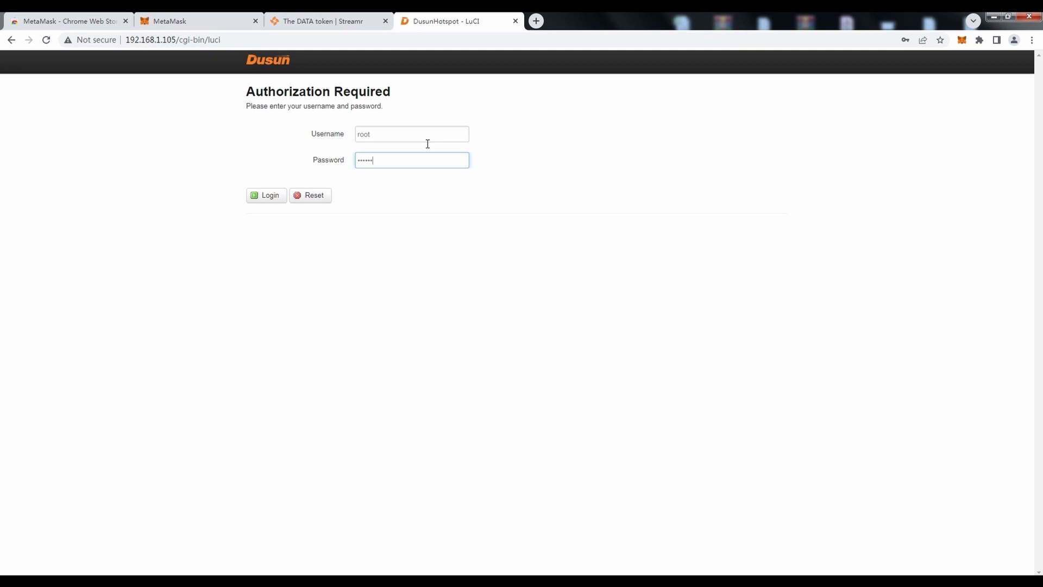
{"action": "key", "text": "Return"}
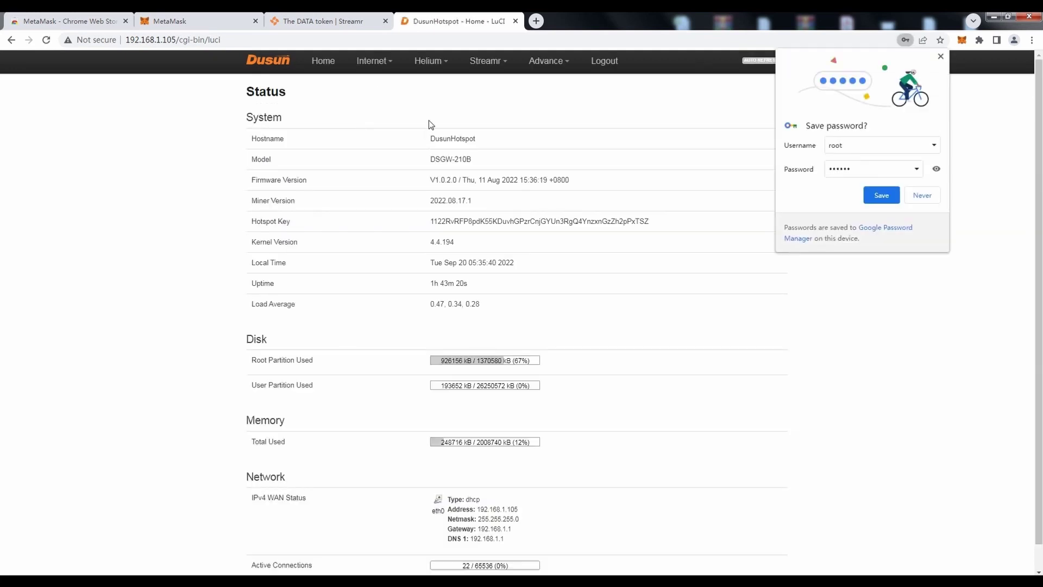
{"action": "mouse_move", "coordinate": [486, 60]}
{"action": "left_click", "coordinate": [486, 78]}
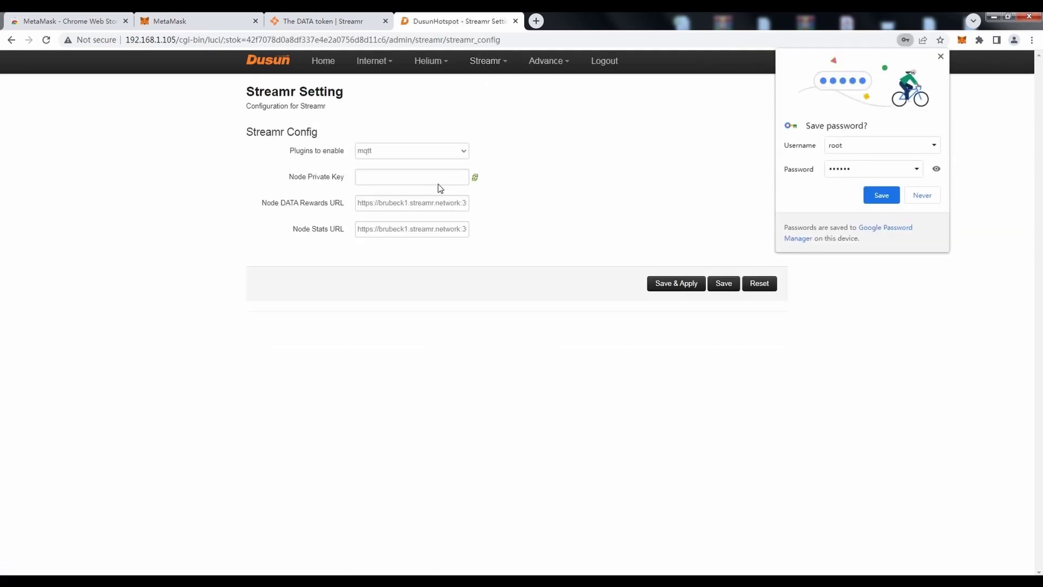
- Paste the wallet private key into Node Private Key, then Save & Apply and confirm
{"action": "left_click", "coordinate": [442, 178]}
{"action": "left_click", "coordinate": [475, 178]}
{"action": "left_click_drag", "start_coordinate": [426, 177], "coordinate": [807, 183]}
{"action": "left_click", "coordinate": [452, 182]}
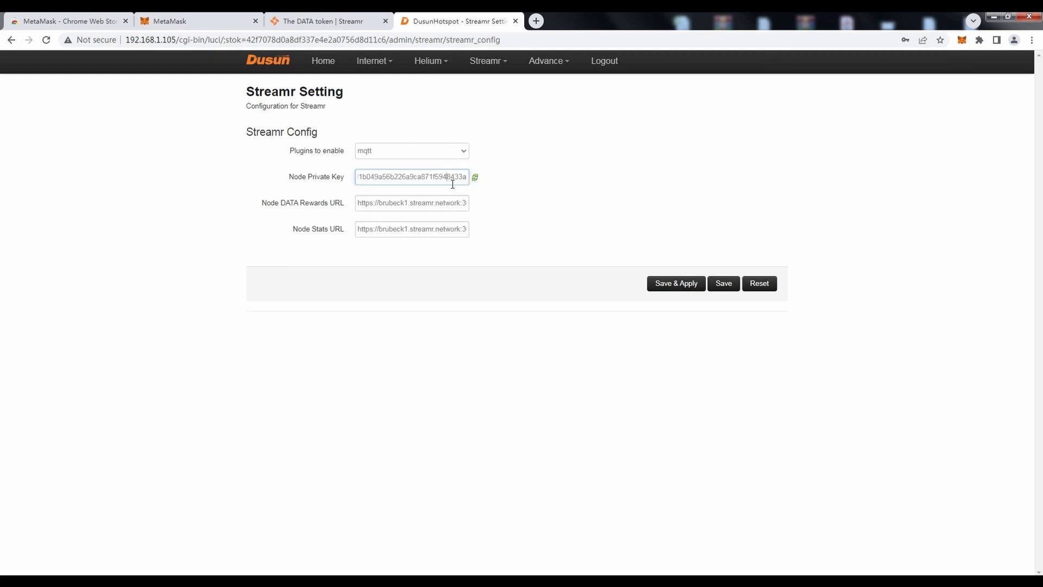
{"action": "left_click", "coordinate": [678, 283]}
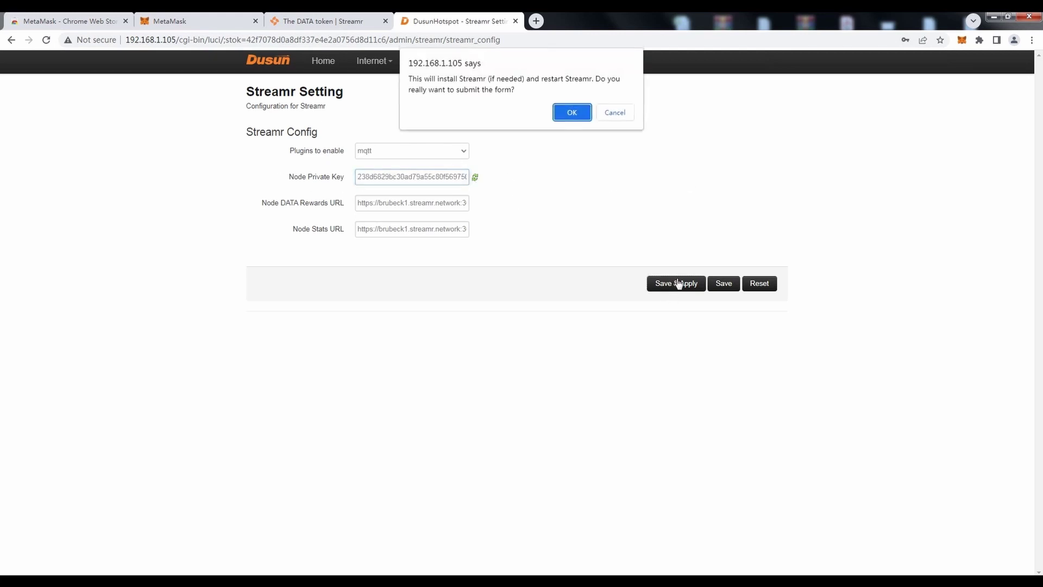
{"action": "left_click", "coordinate": [569, 112]}
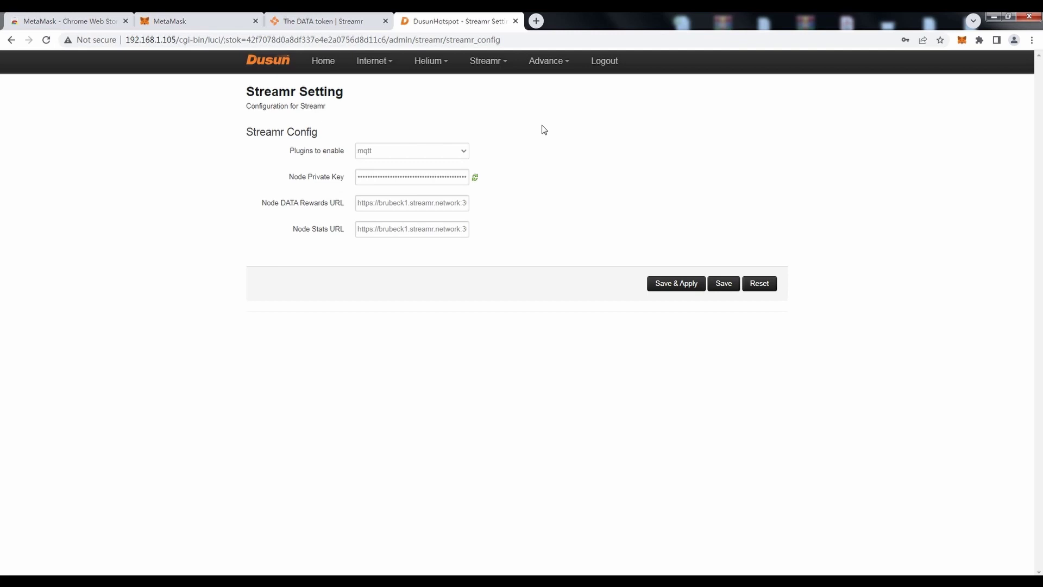
- Check the Streamr status page, then highlight the restart notice on the Streamr settings page
{"action": "mouse_move", "coordinate": [487, 60]}
{"action": "left_click", "coordinate": [488, 97]}
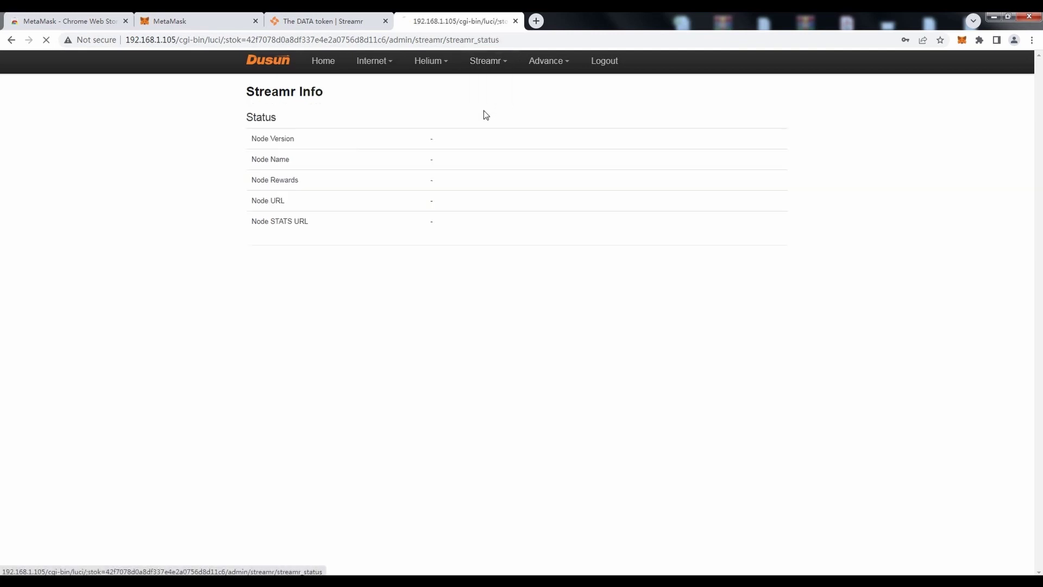
{"action": "left_click", "coordinate": [496, 85]}
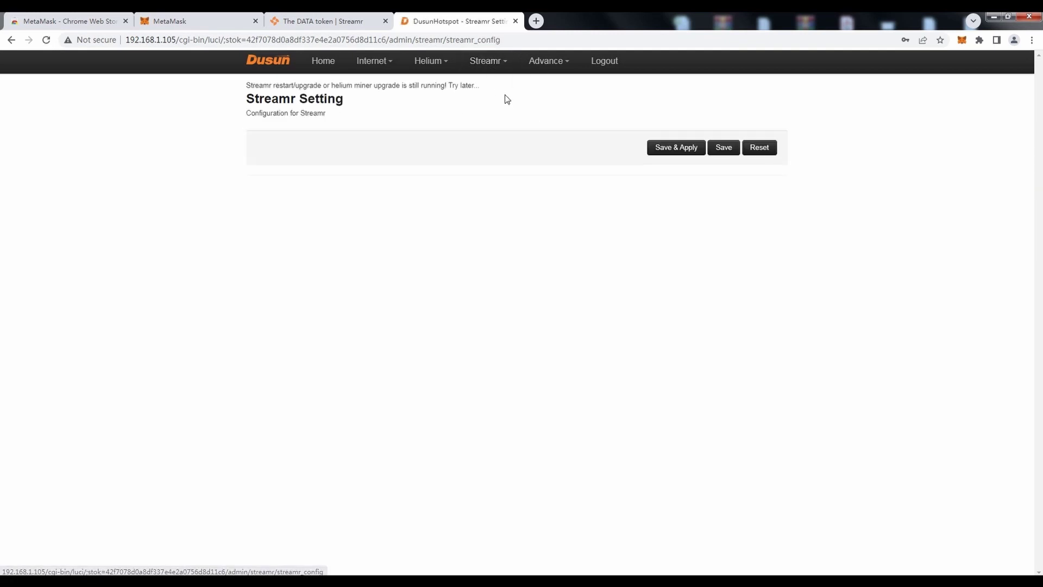
{"action": "left_click_drag", "start_coordinate": [393, 80], "coordinate": [236, 86]}
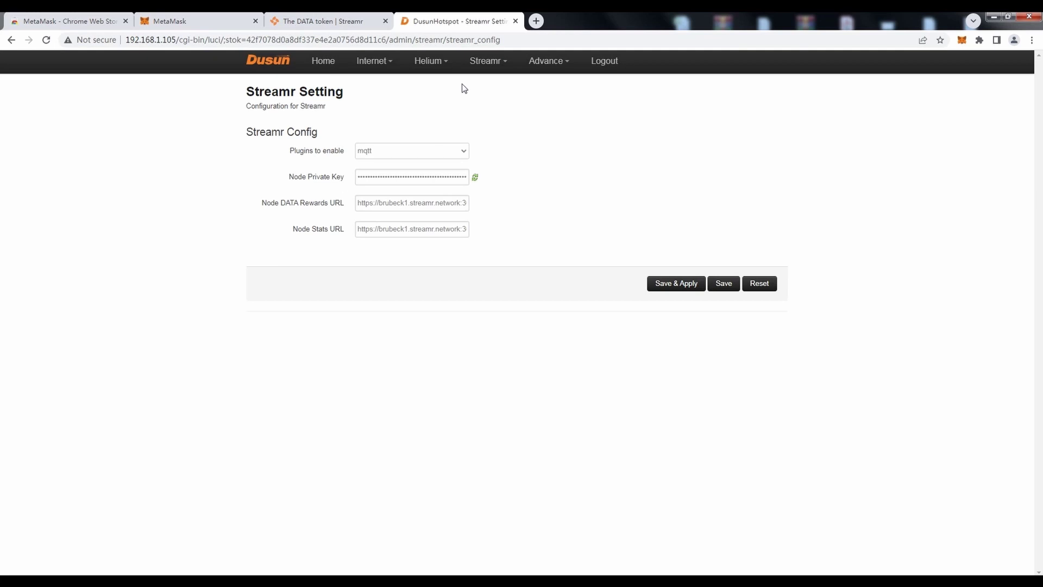
- Review the hotspot info page, then return to Streamr Status showing Misery Fan Dove, version 31.1.0
{"action": "mouse_move", "coordinate": [429, 60]}
{"action": "left_click", "coordinate": [440, 83]}
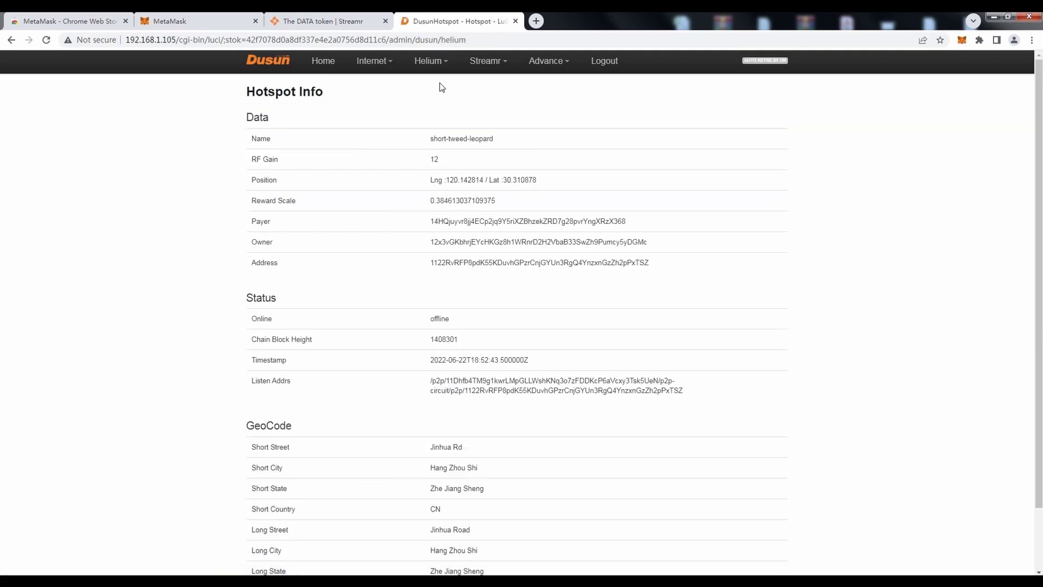
{"action": "mouse_move", "coordinate": [486, 61]}
{"action": "left_click", "coordinate": [489, 84]}
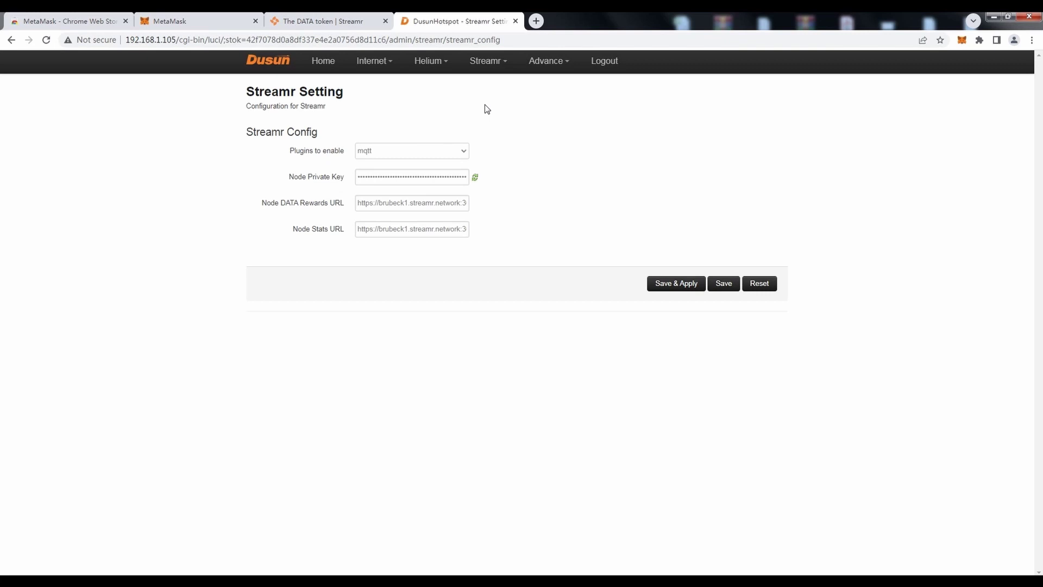
{"action": "left_click", "coordinate": [489, 96]}
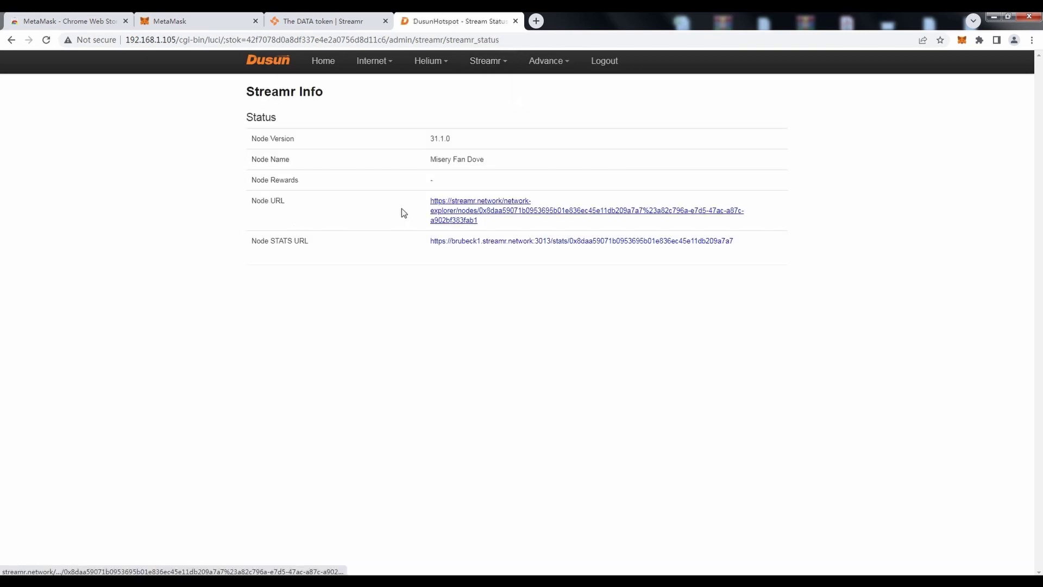
- Open the node's Node URL link in a new browser tab
{"action": "left_click_drag", "start_coordinate": [403, 212], "coordinate": [496, 226]}
{"action": "right_click", "coordinate": [484, 203]}
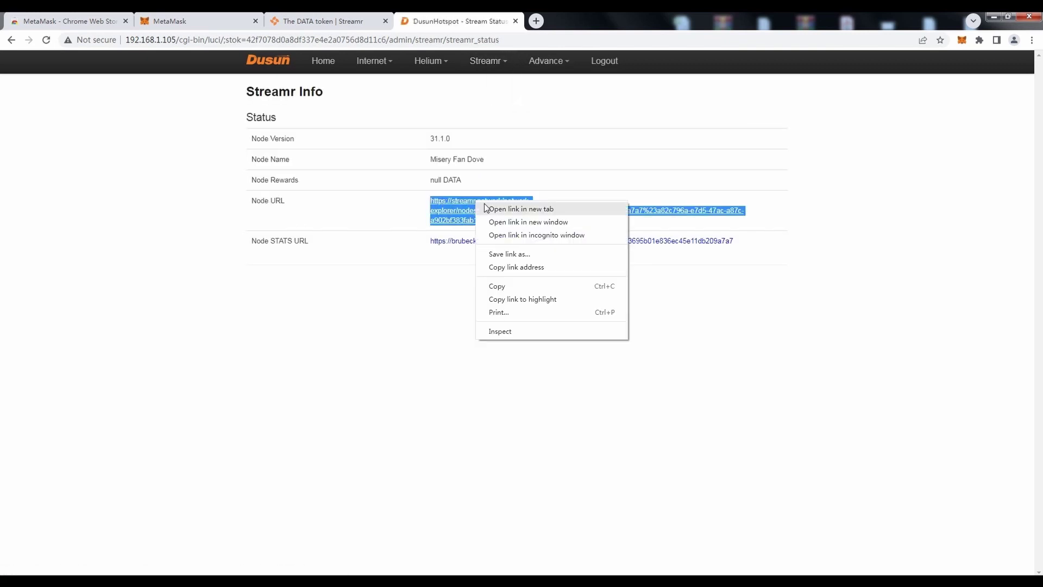
{"action": "left_click", "coordinate": [507, 224]}
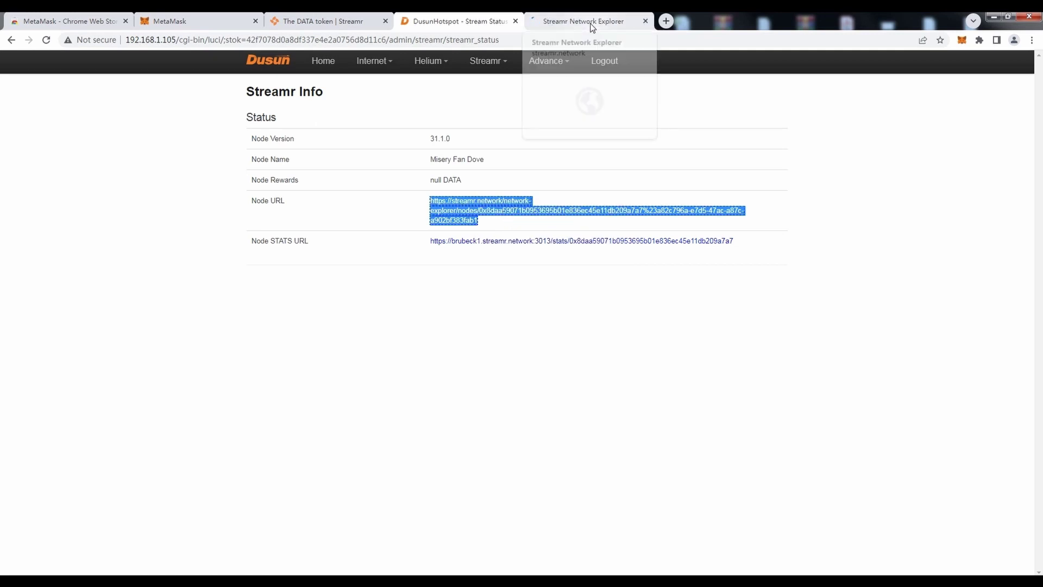
- Switch to the new Streamr Network Explorer tab to load the node's page
{"action": "left_click", "coordinate": [592, 26]}
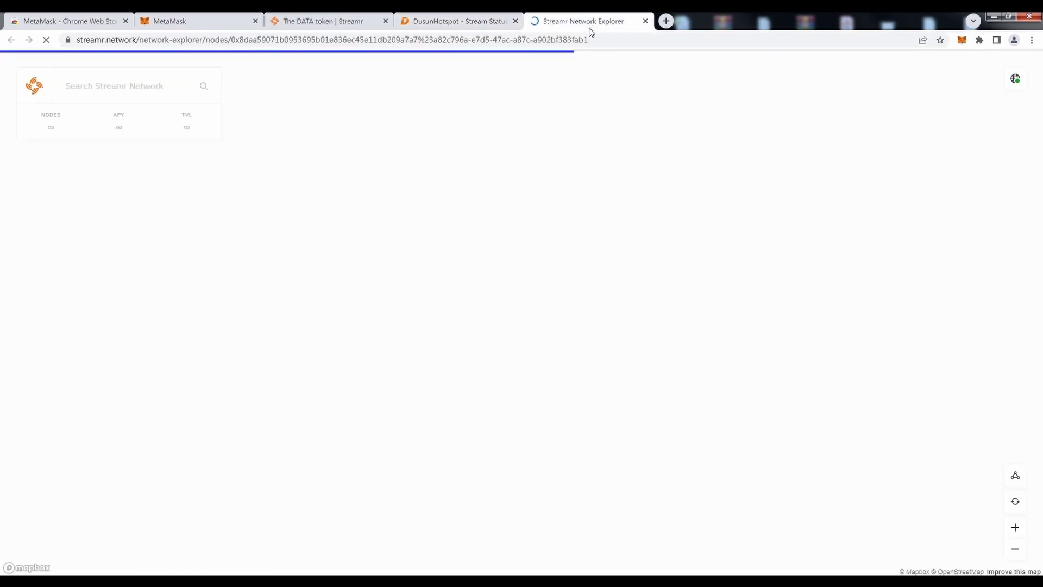